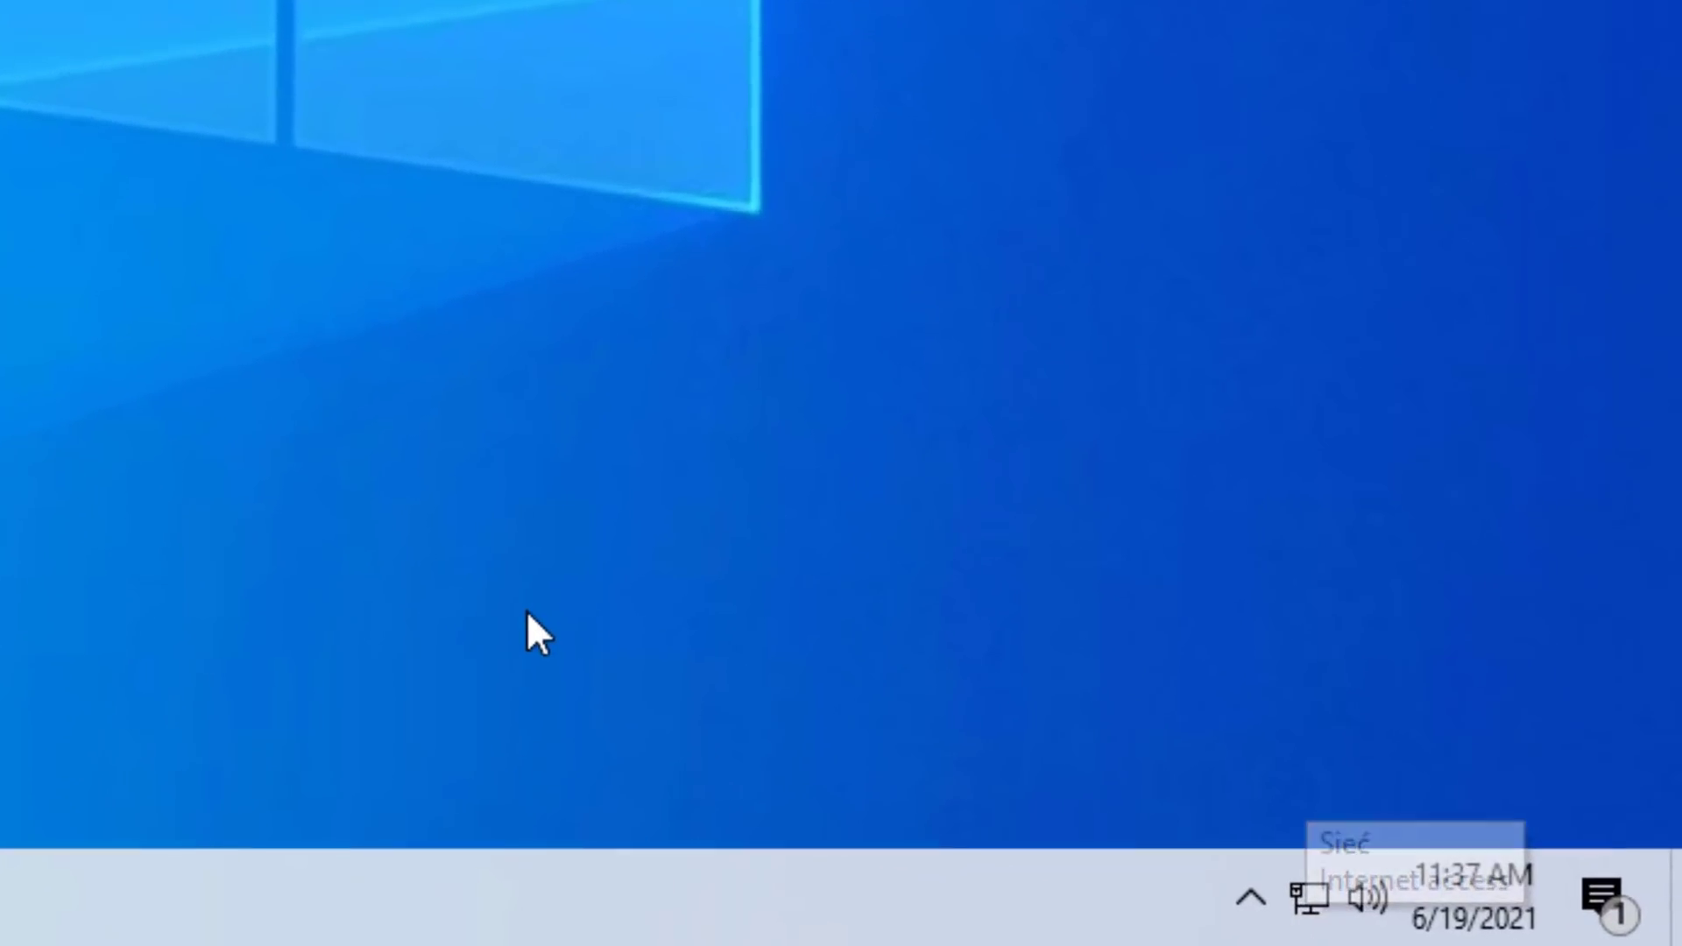
- Disable the Ethernet adapter through the adapter options in Network & Internet settings, and clear the open windows away
right_click(1302, 899)
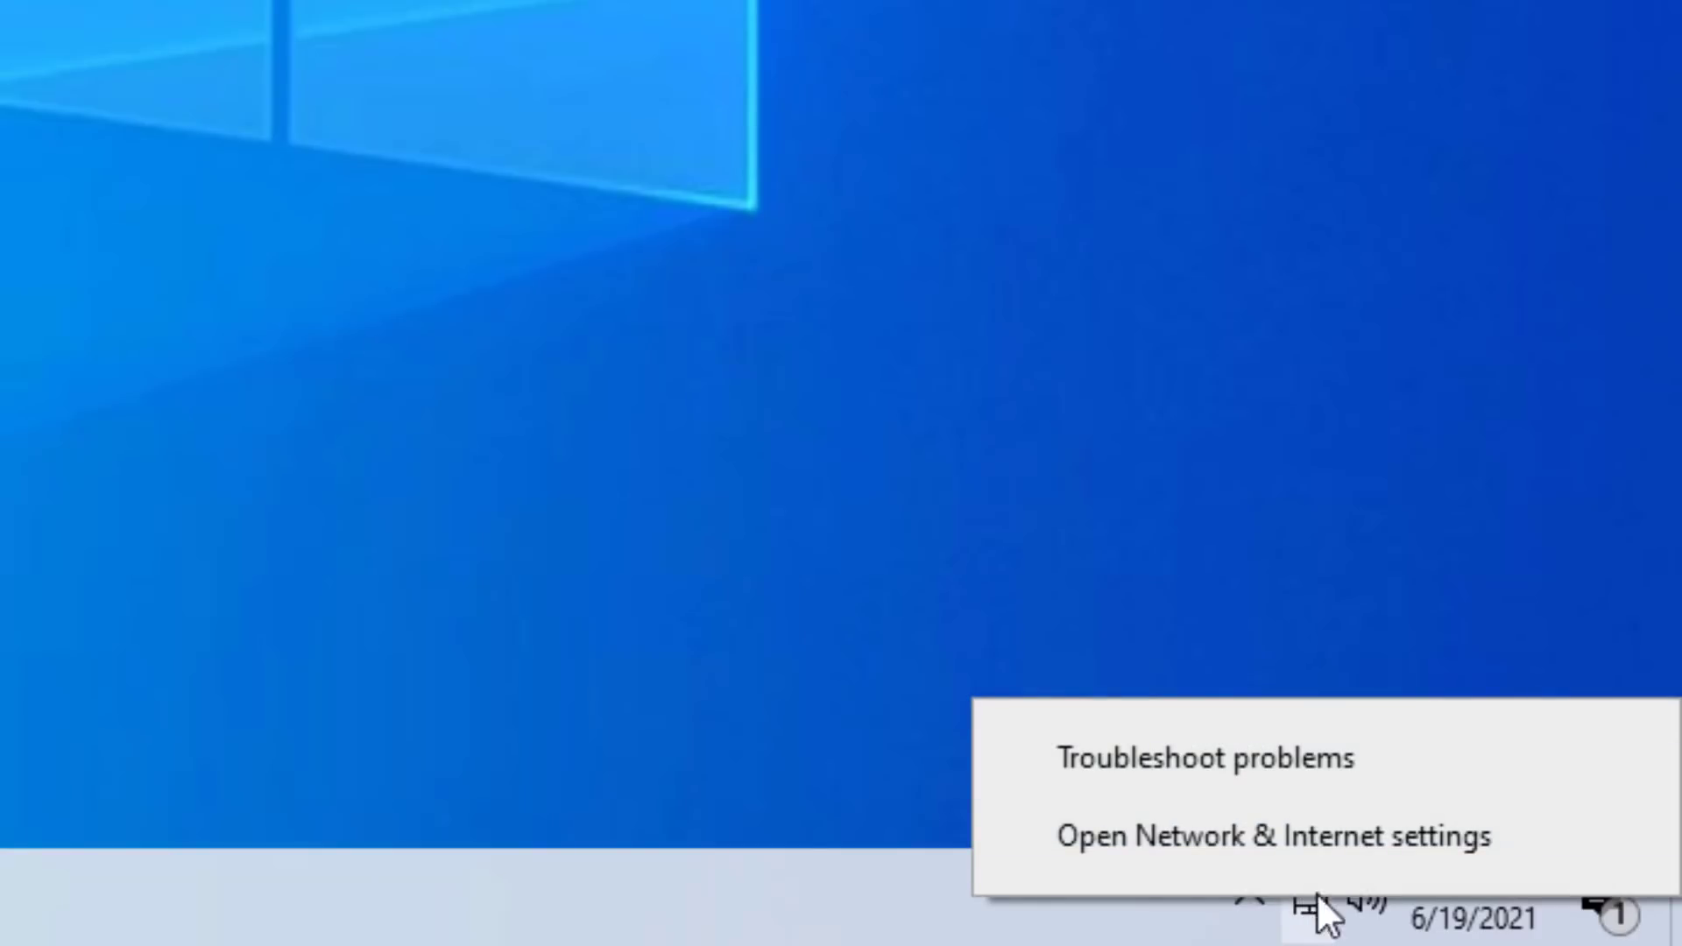
click(1303, 841)
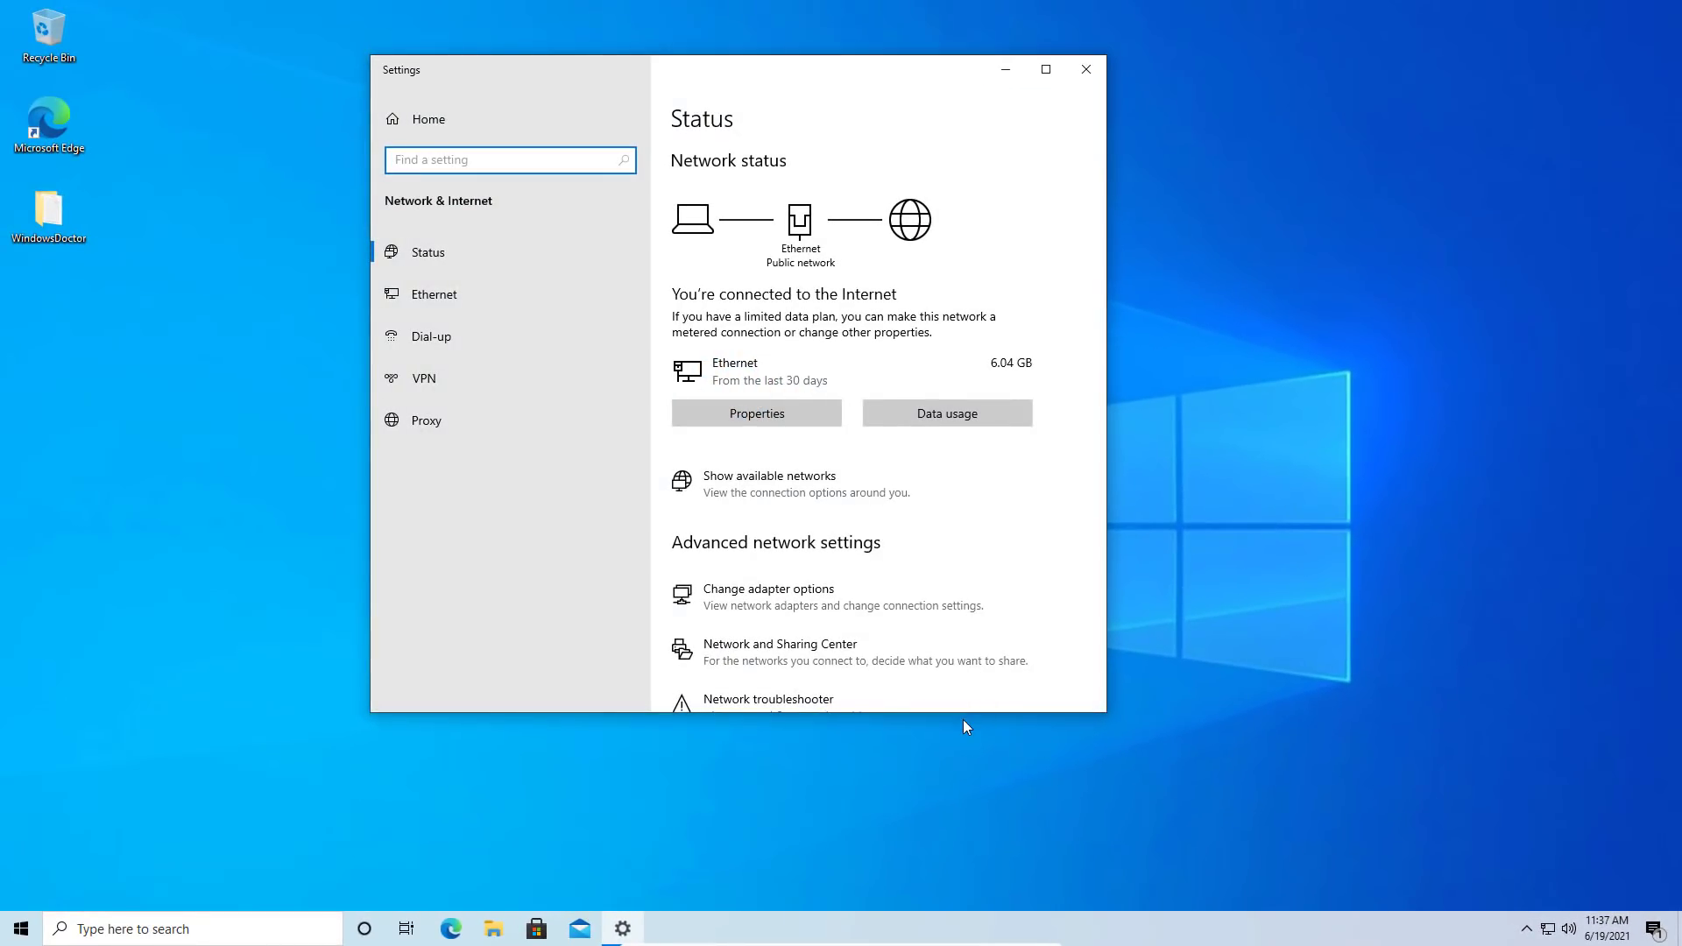
scroll(960, 526, down, 3)
click(790, 509)
click(465, 302)
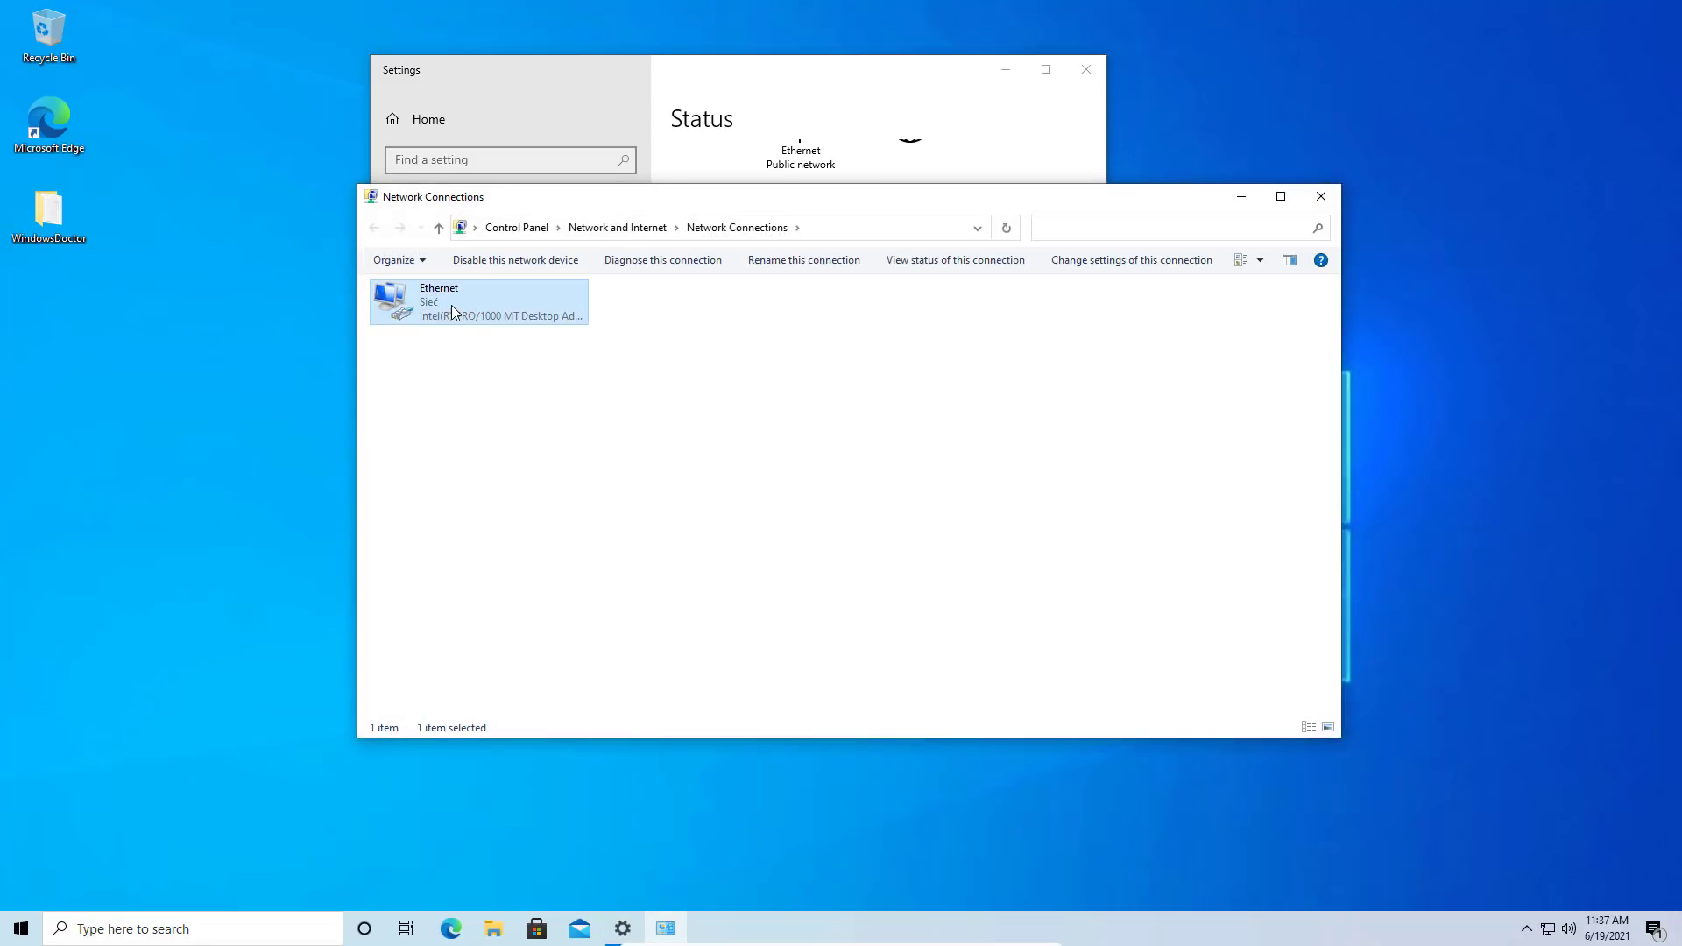
right_click(450, 305)
click(525, 320)
click(1240, 196)
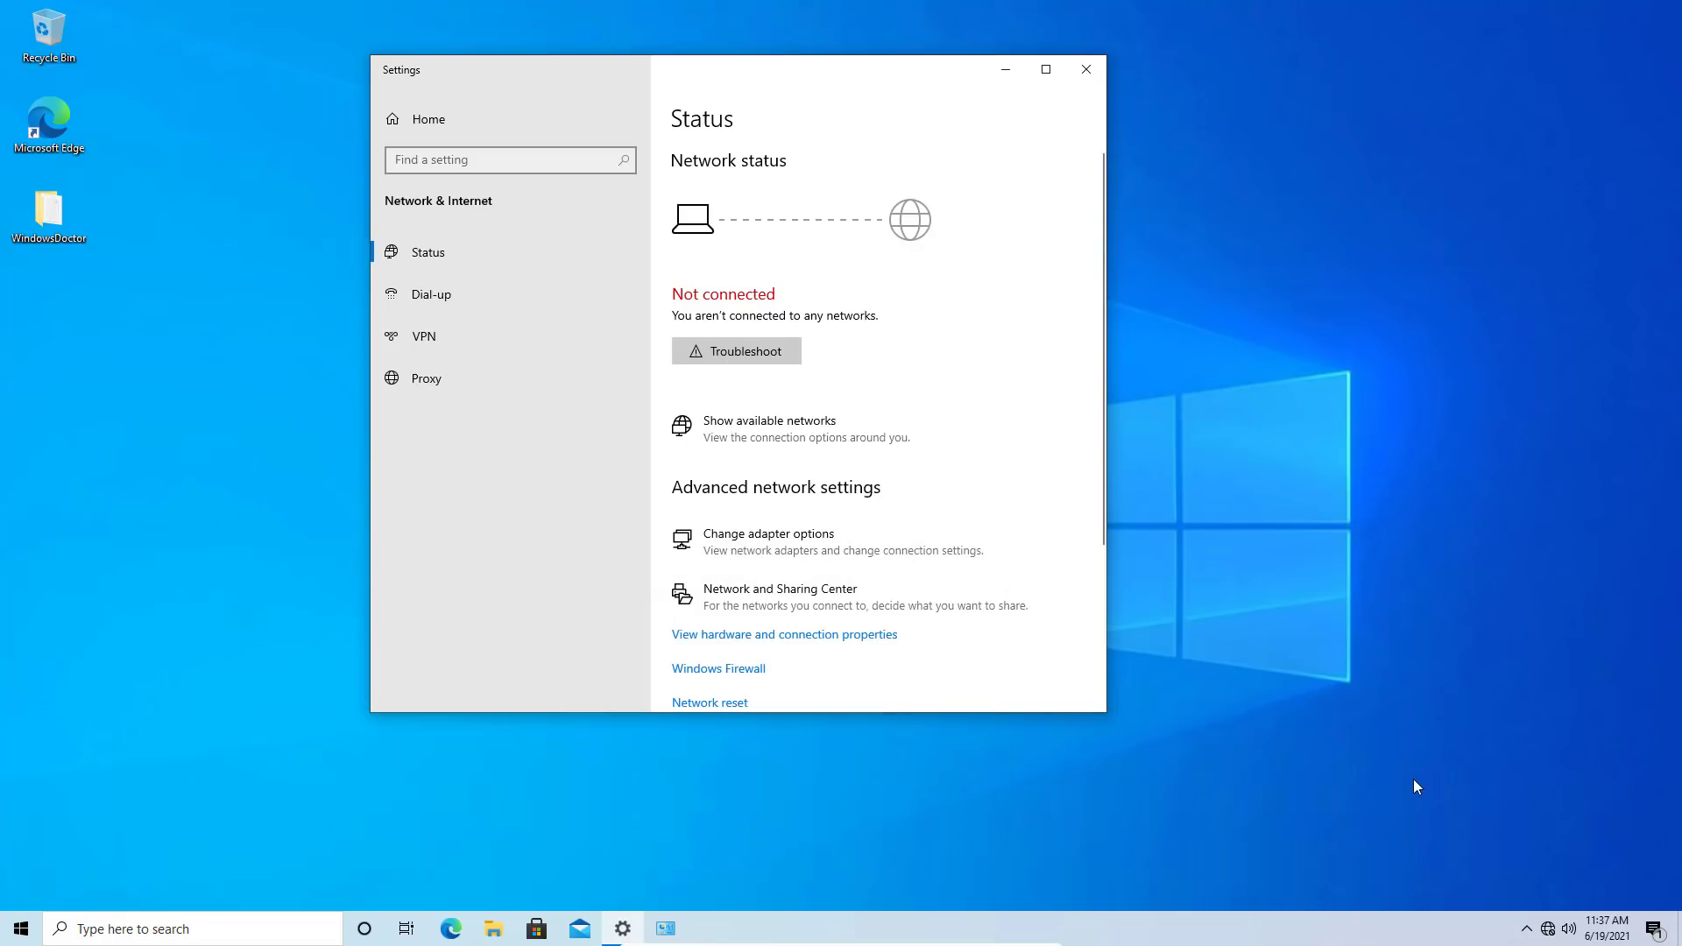
click(1086, 69)
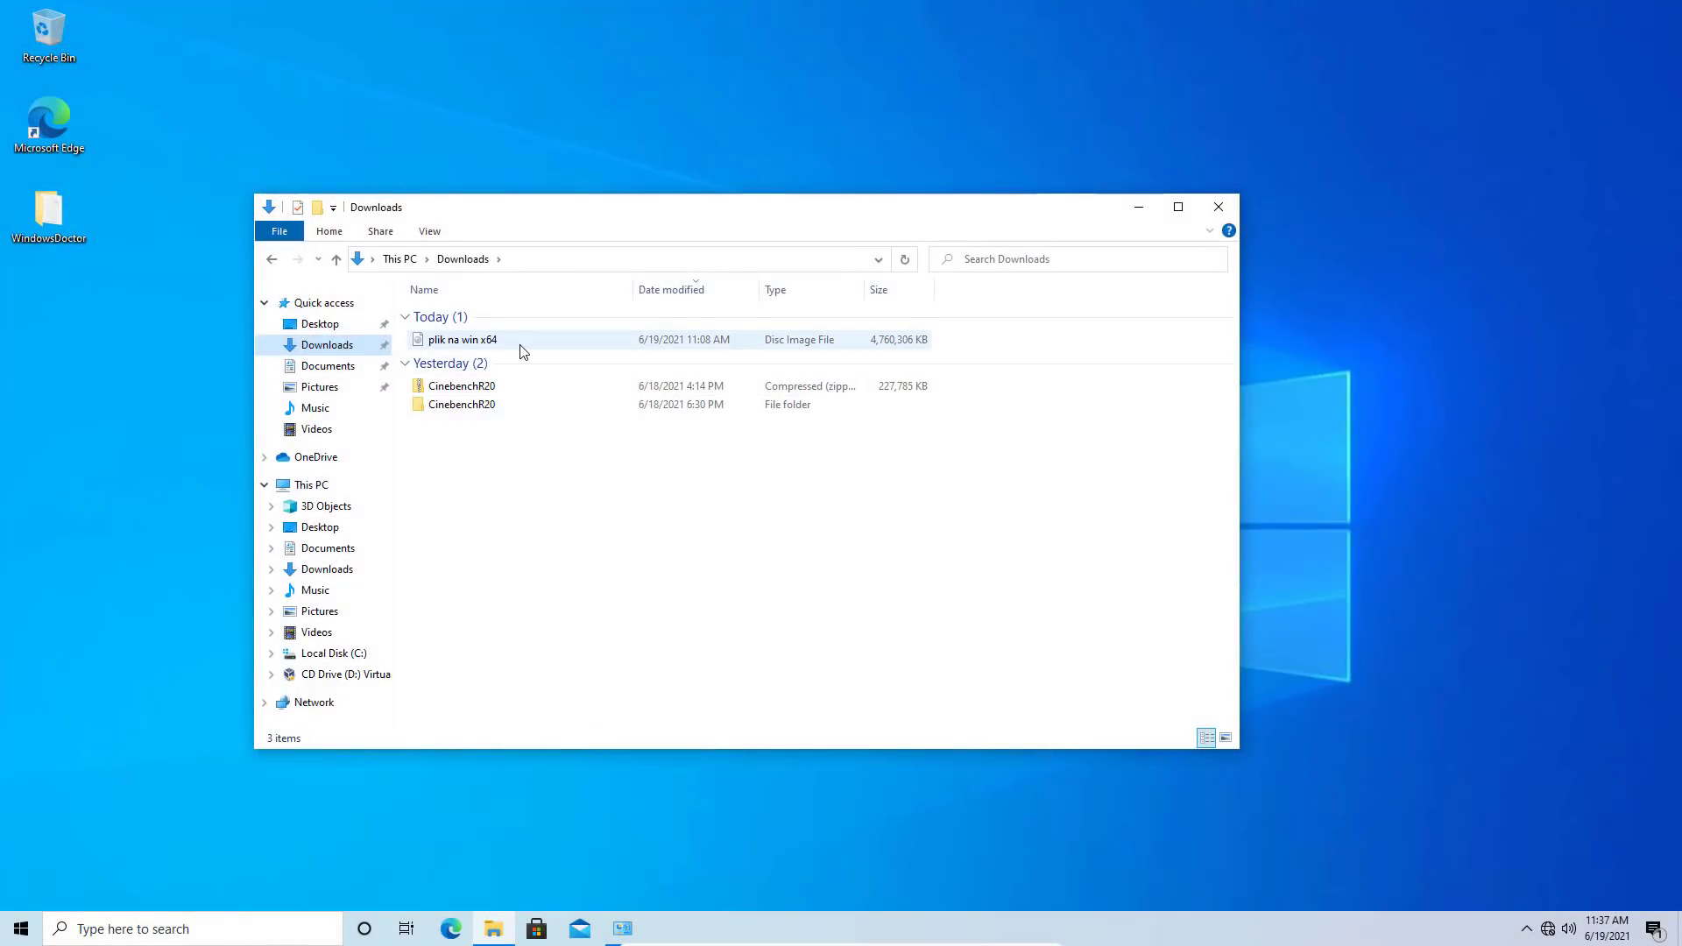
- Mount the "plik na win x64" disc image from the Downloads folder and launch its setup application, closing the file window
click(521, 346)
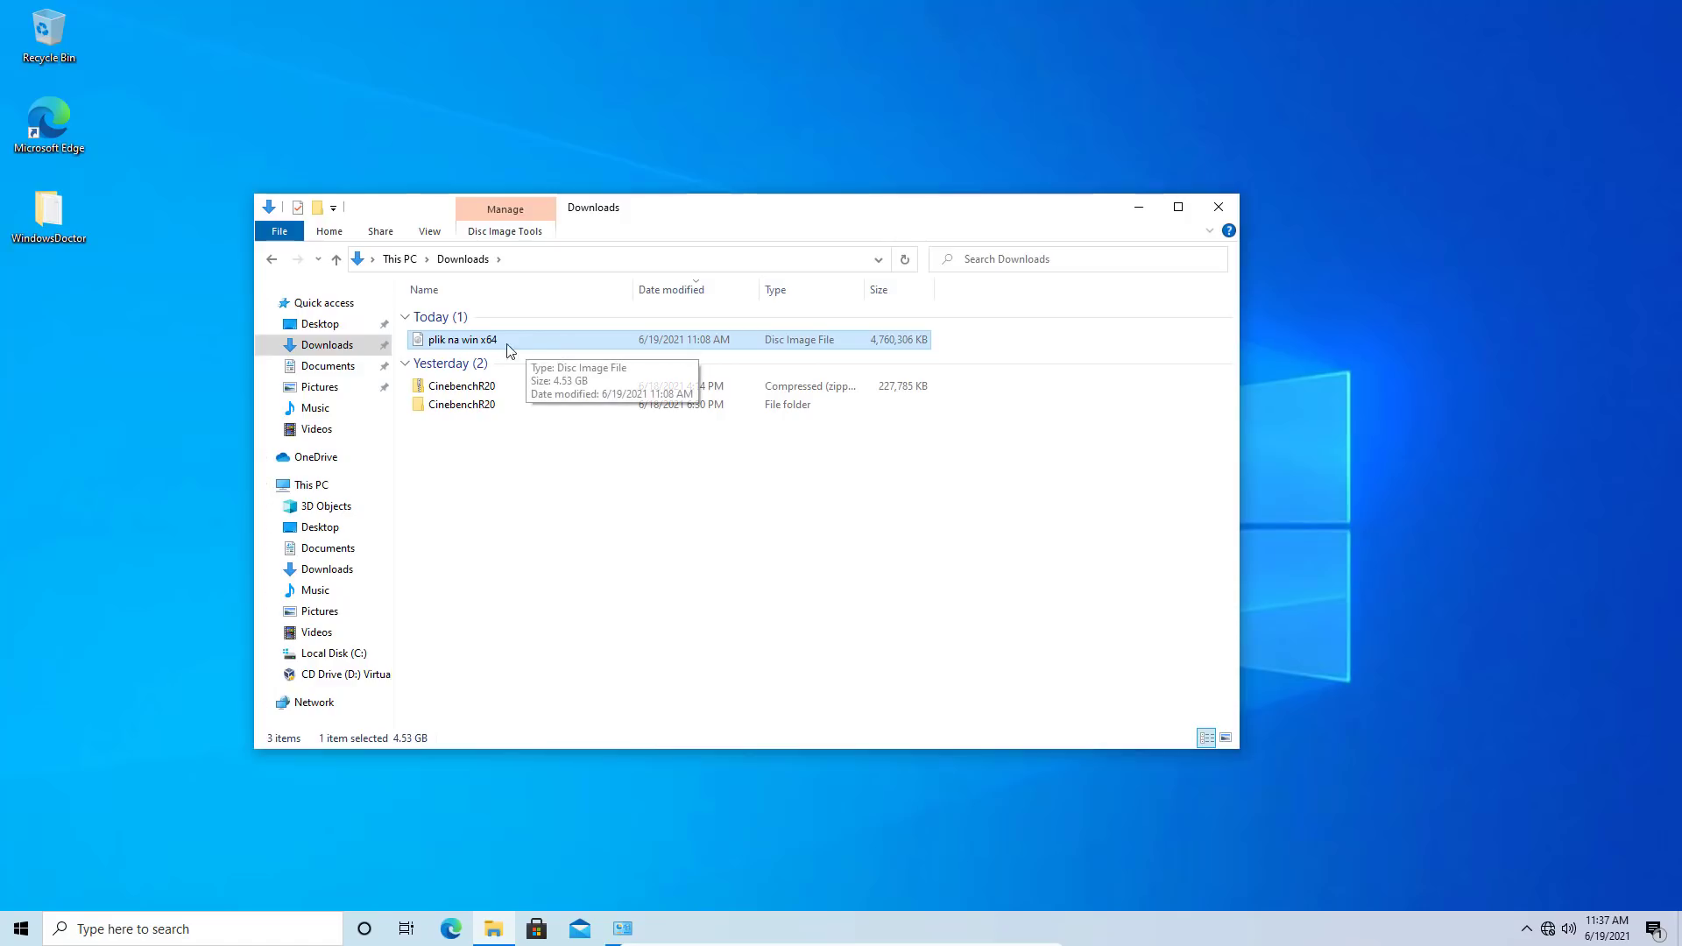
double_click(476, 342)
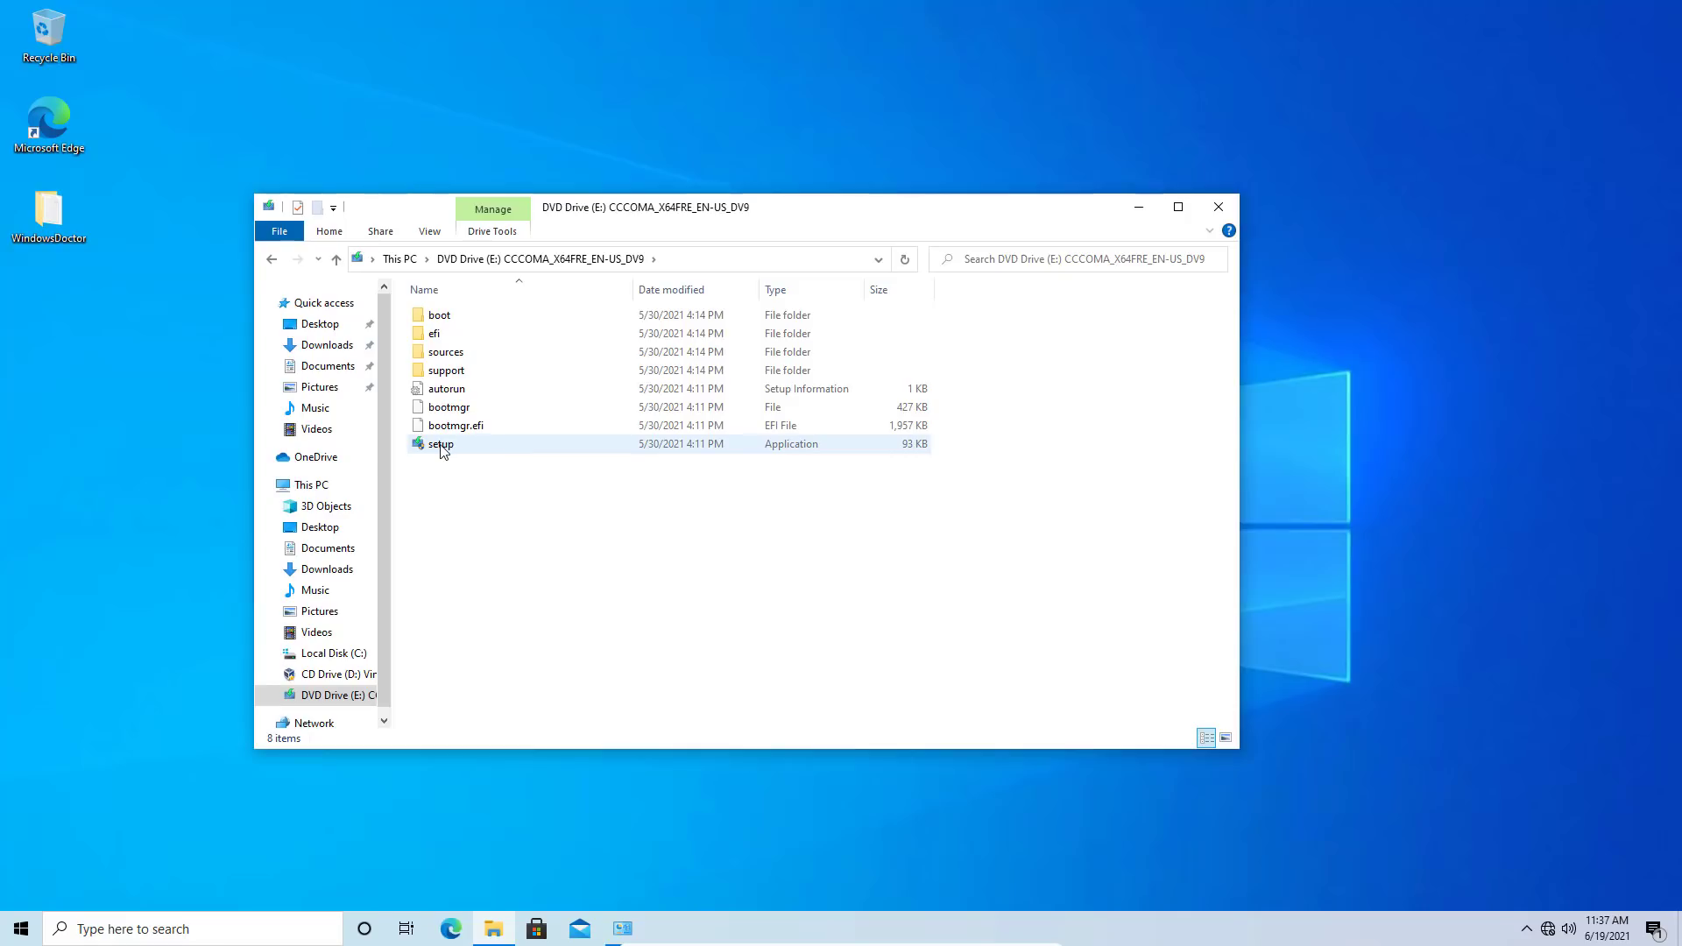
click(457, 446)
double_click(457, 444)
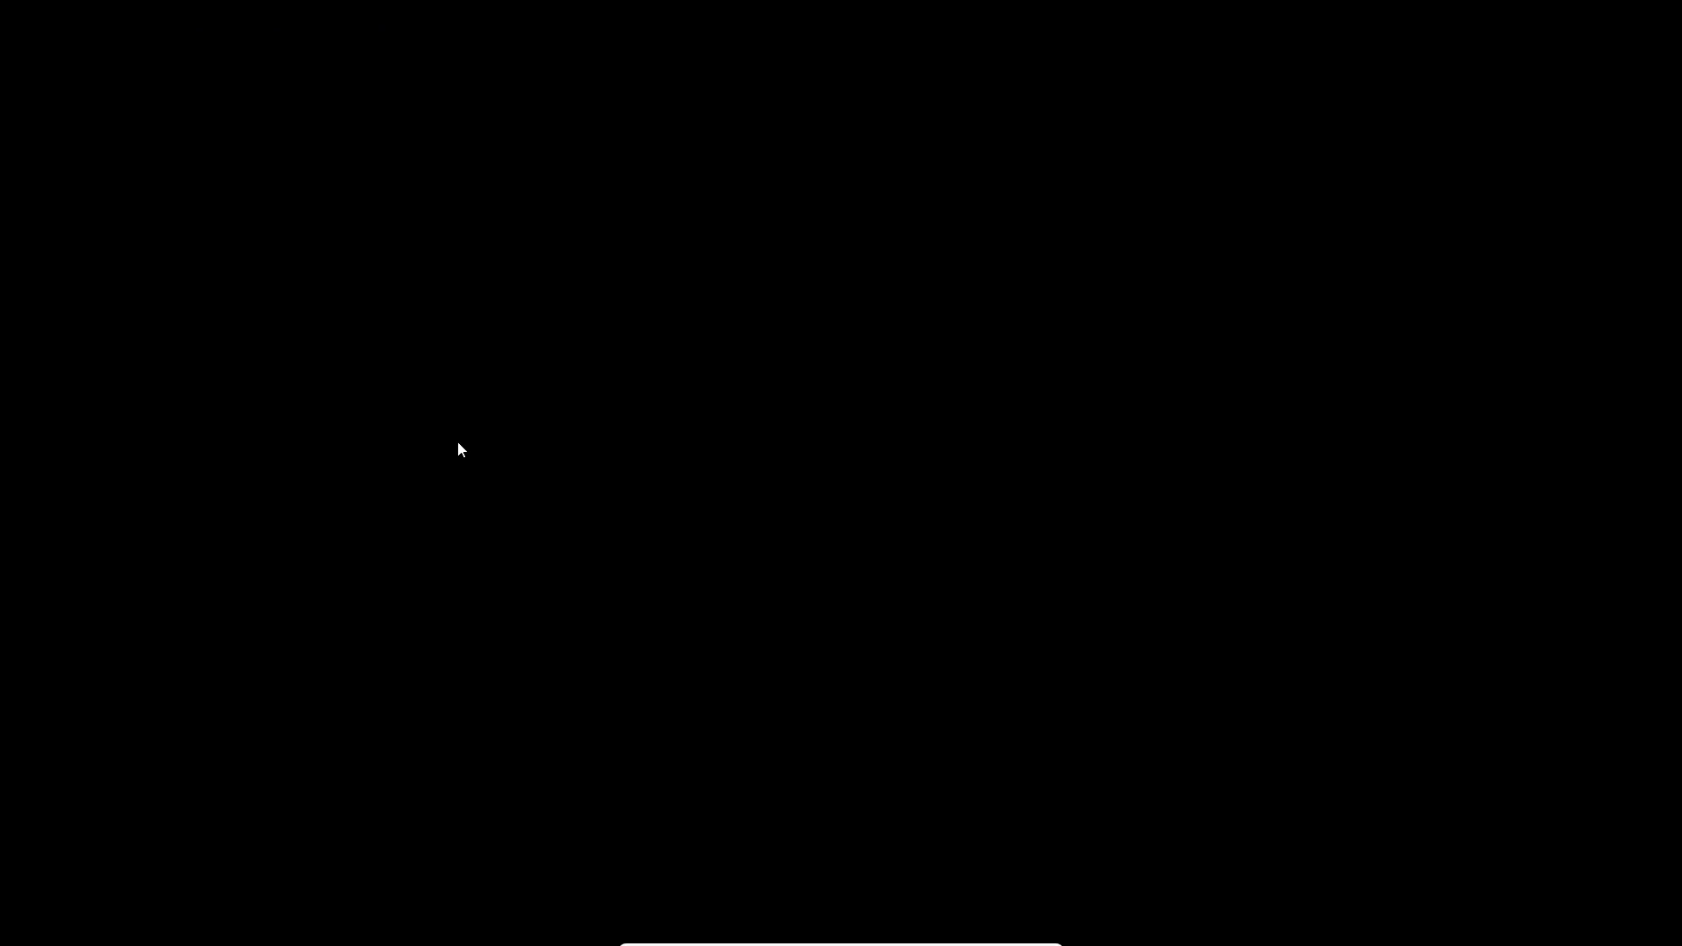
click(745, 582)
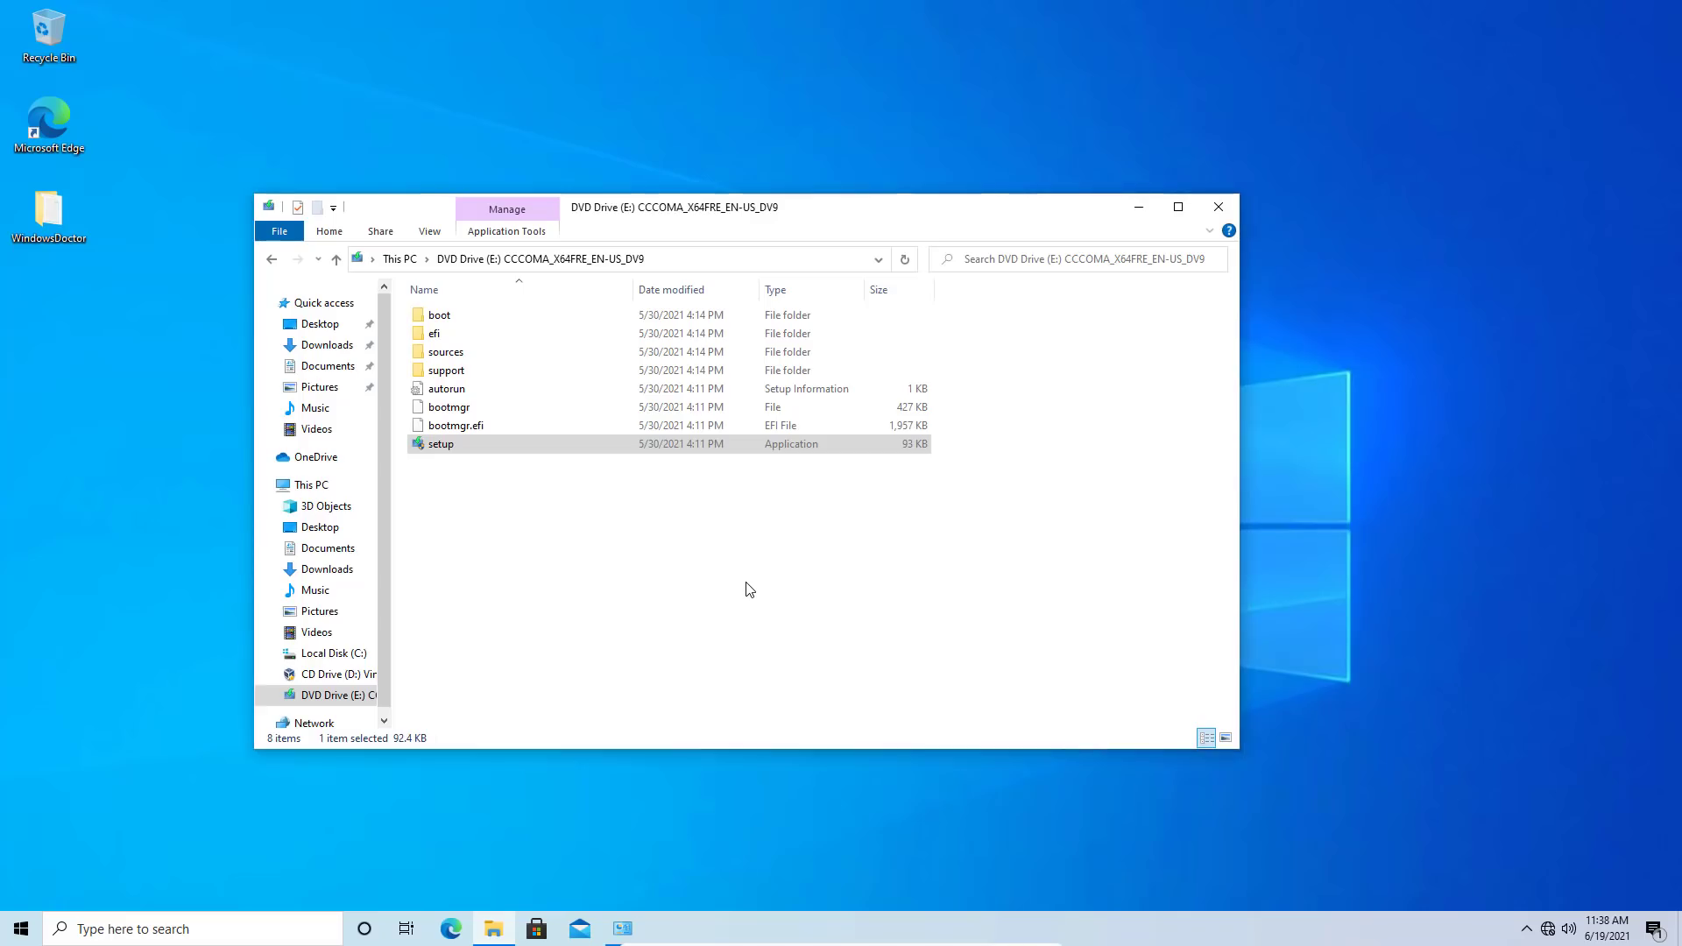
click(1217, 207)
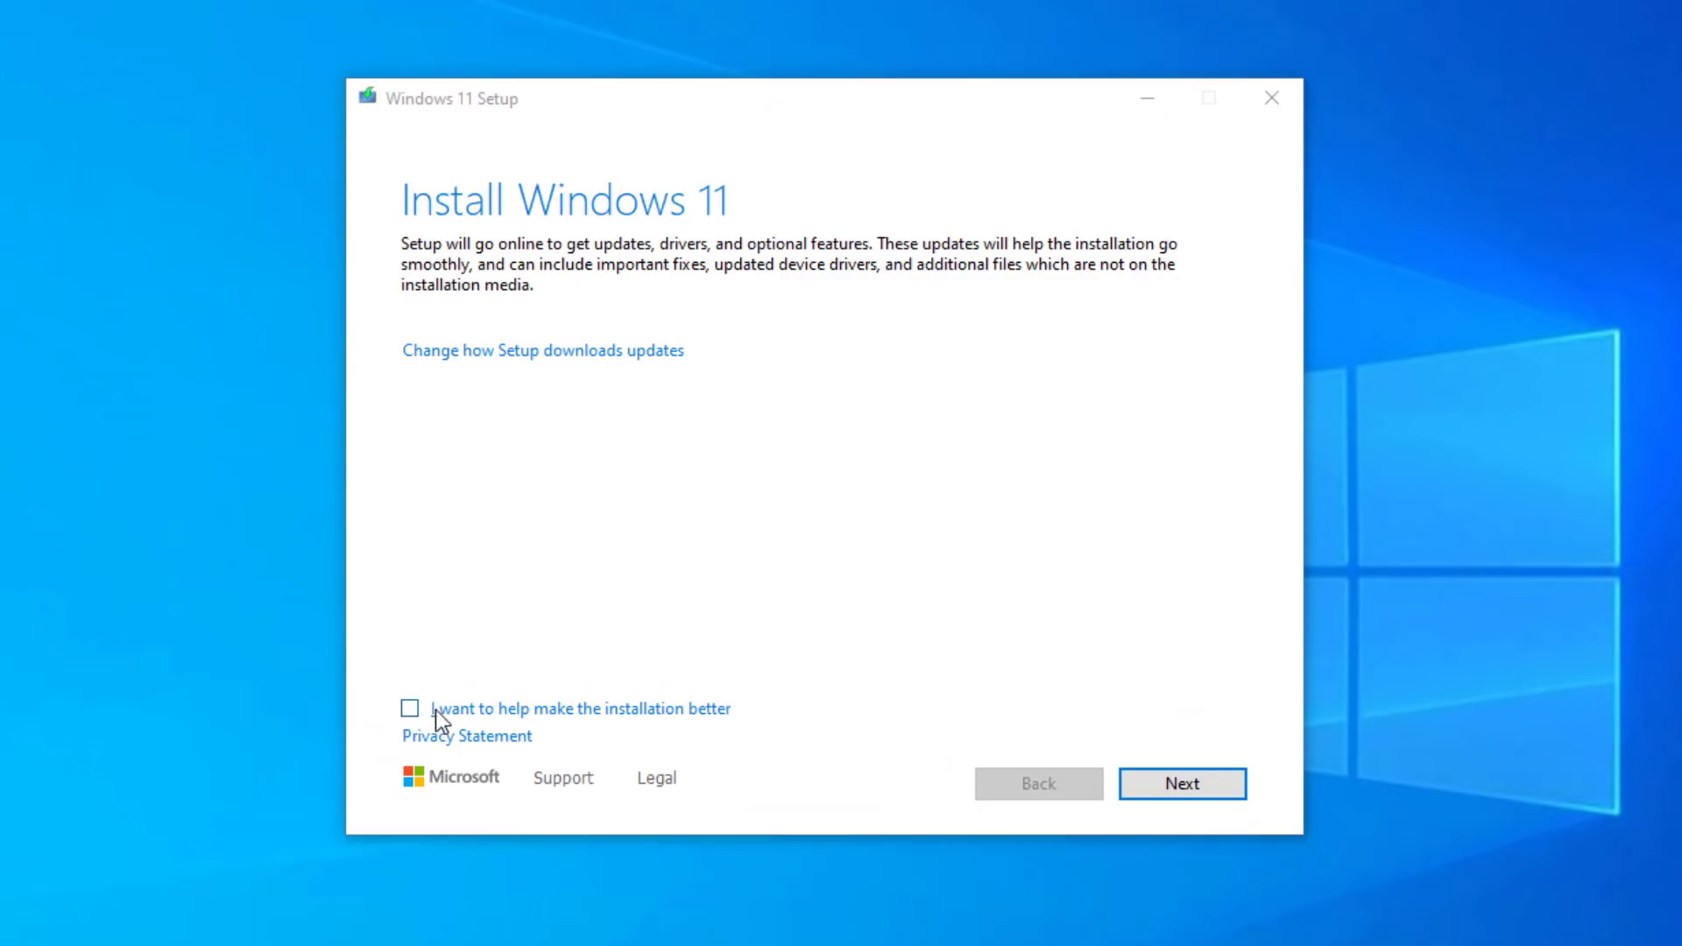
- Set how Setup downloads updates to "Not right now" and accept the license terms
click(555, 353)
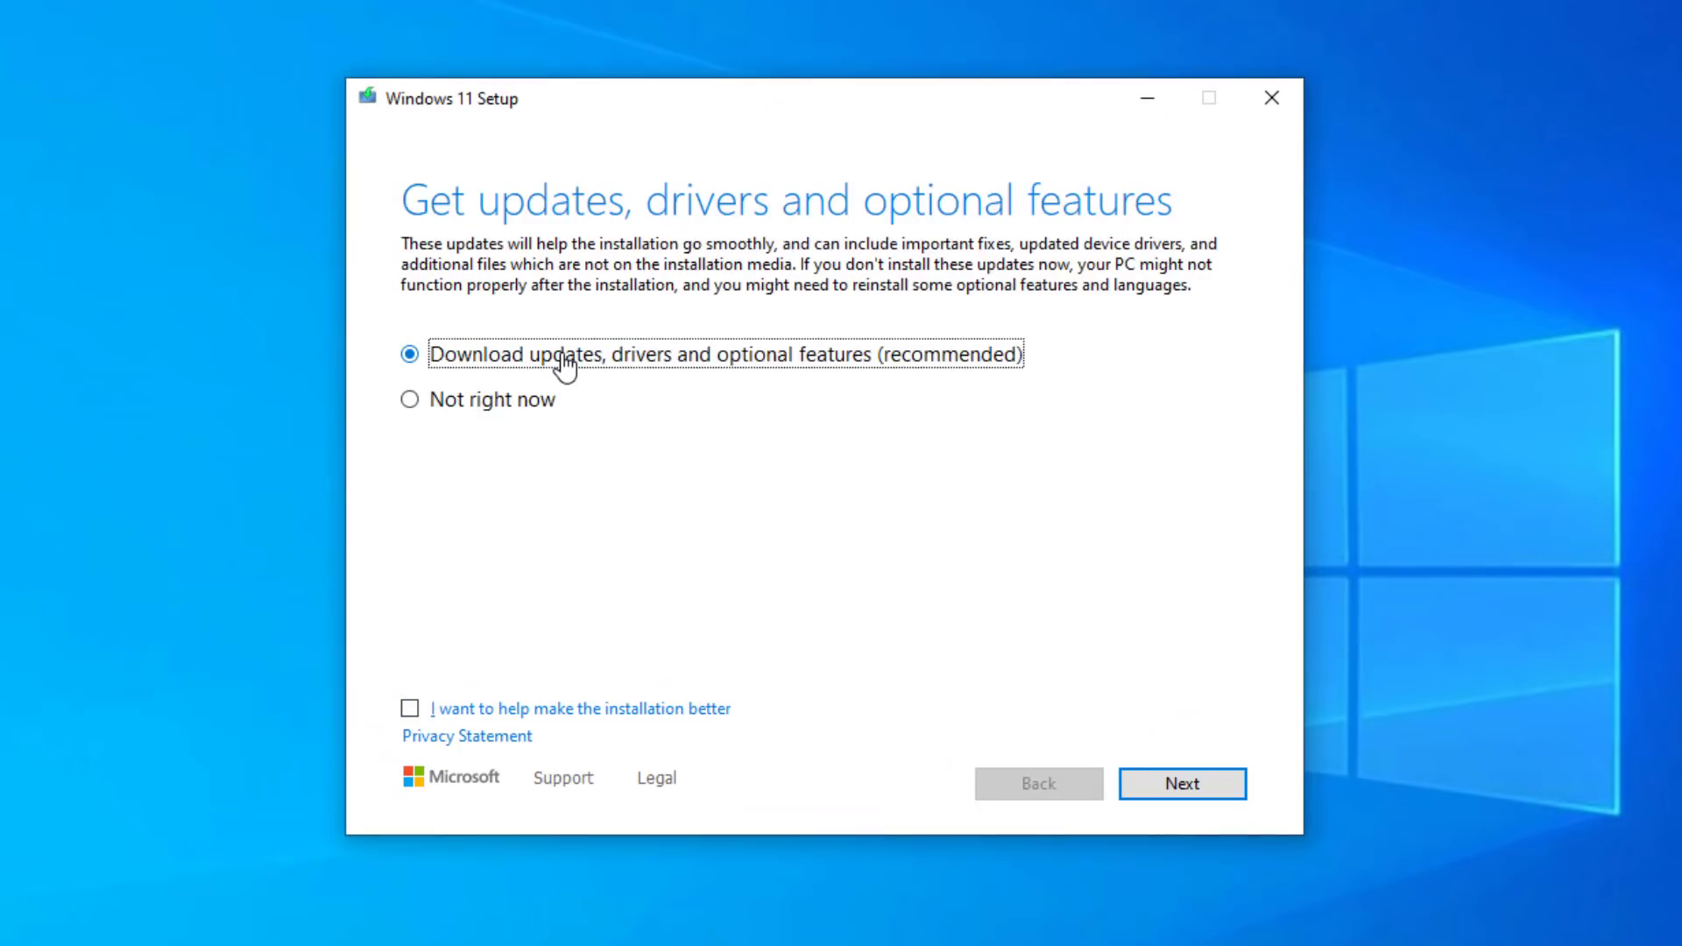
click(498, 401)
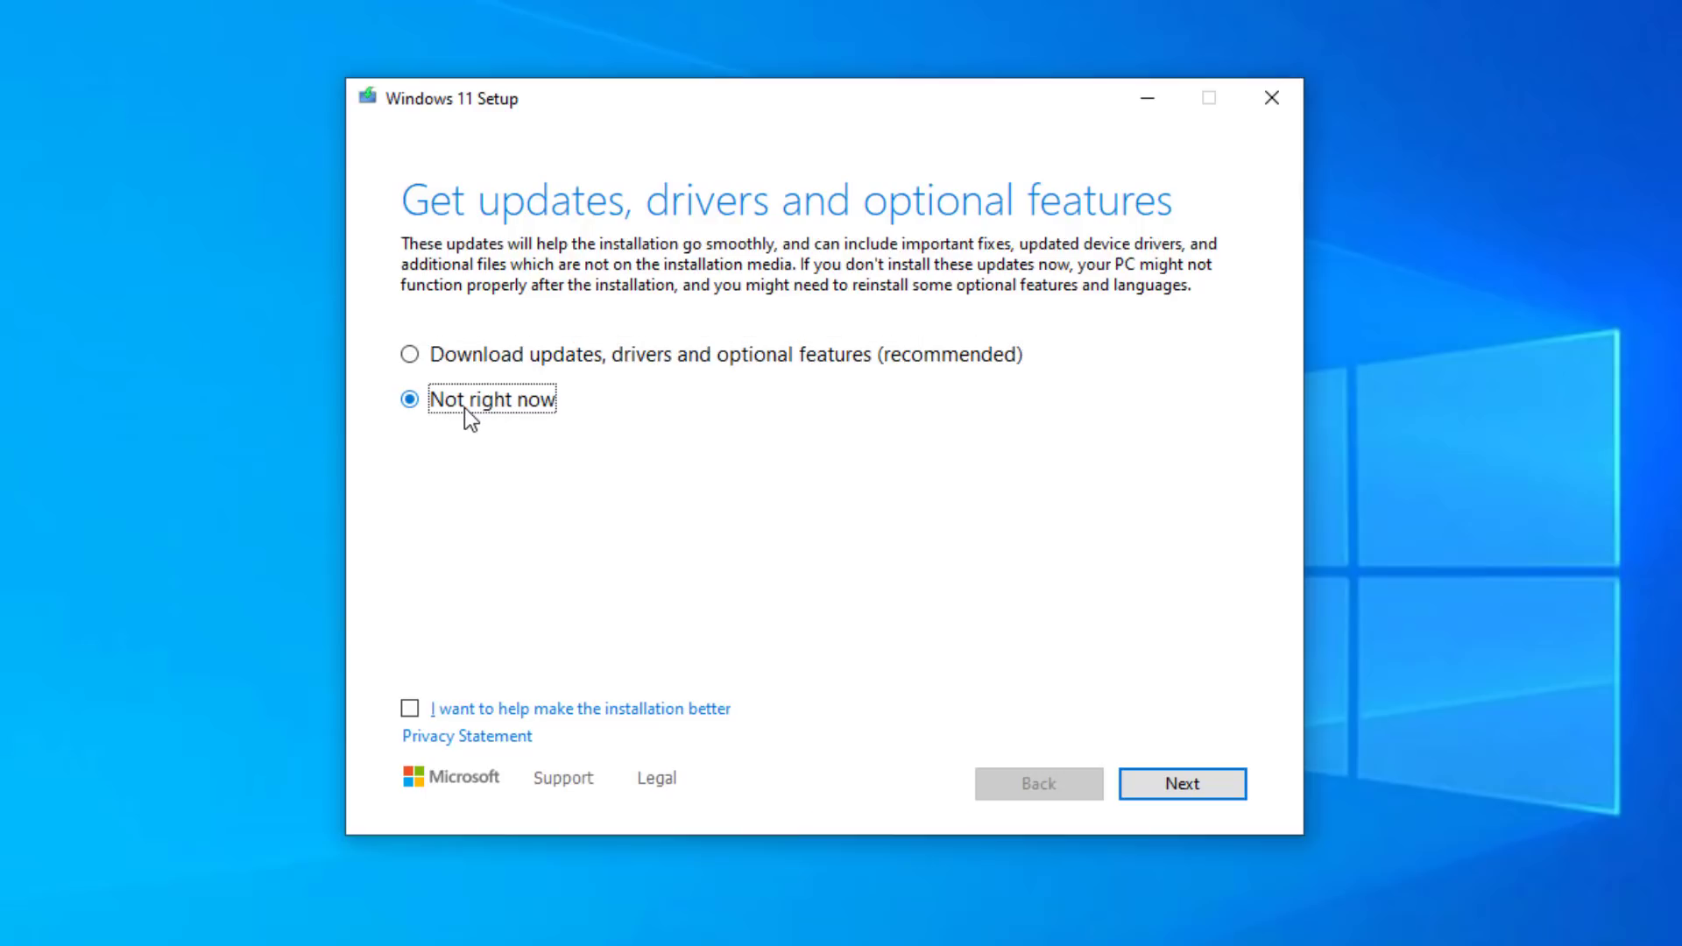
click(1211, 789)
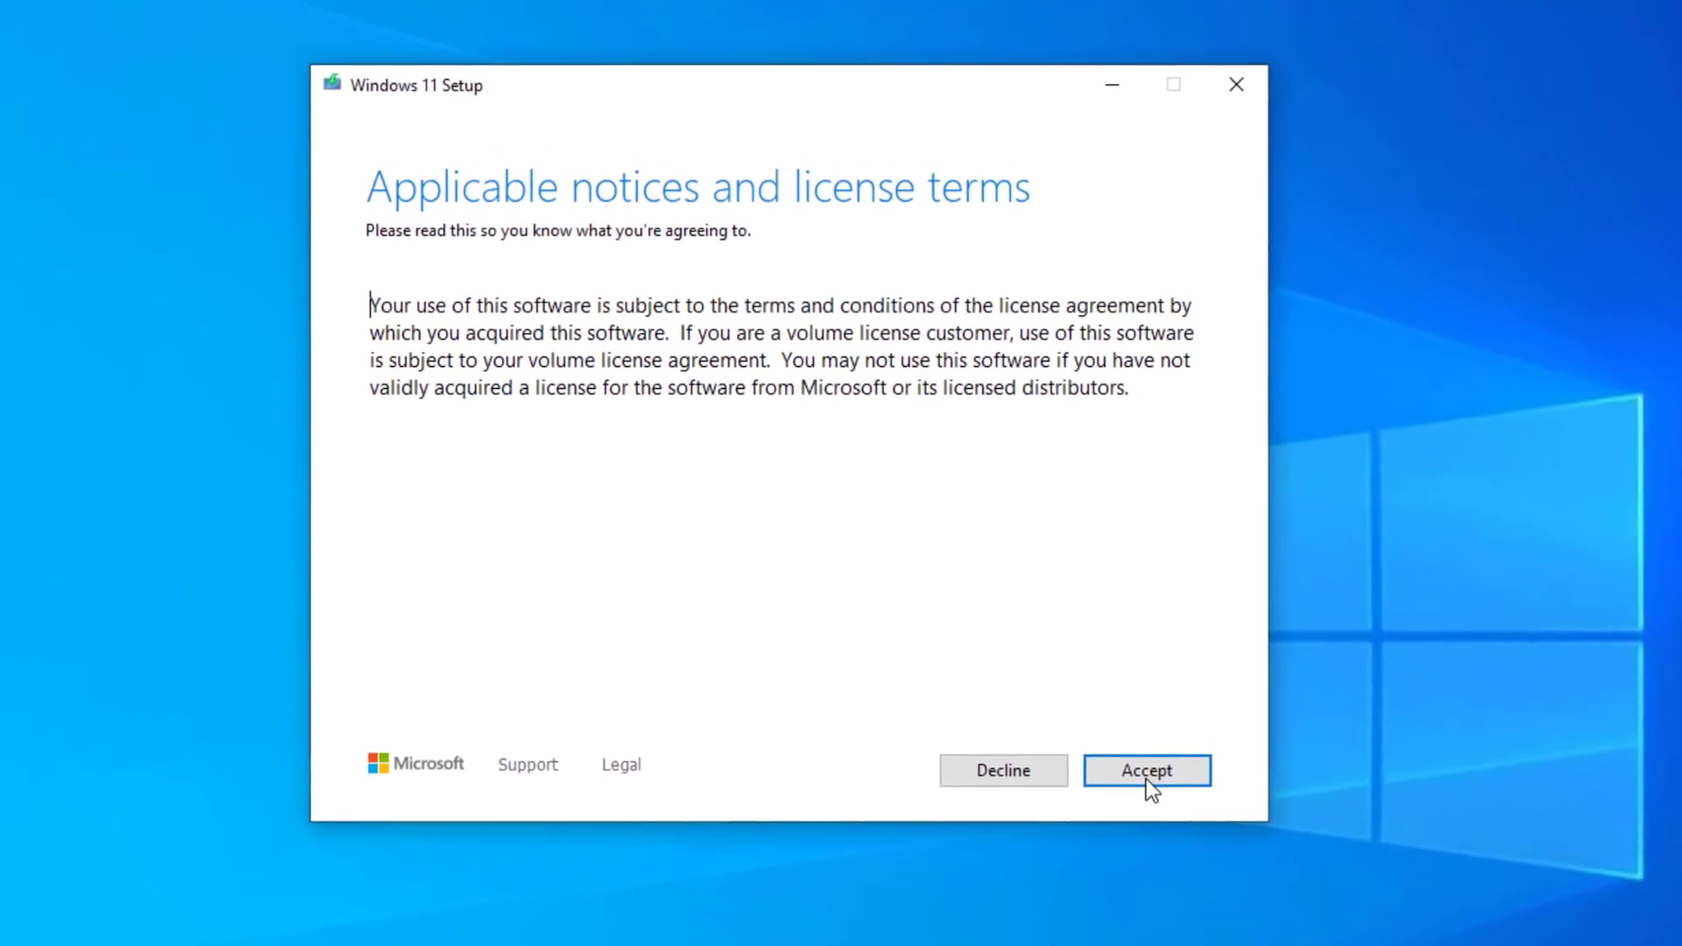
click(1146, 767)
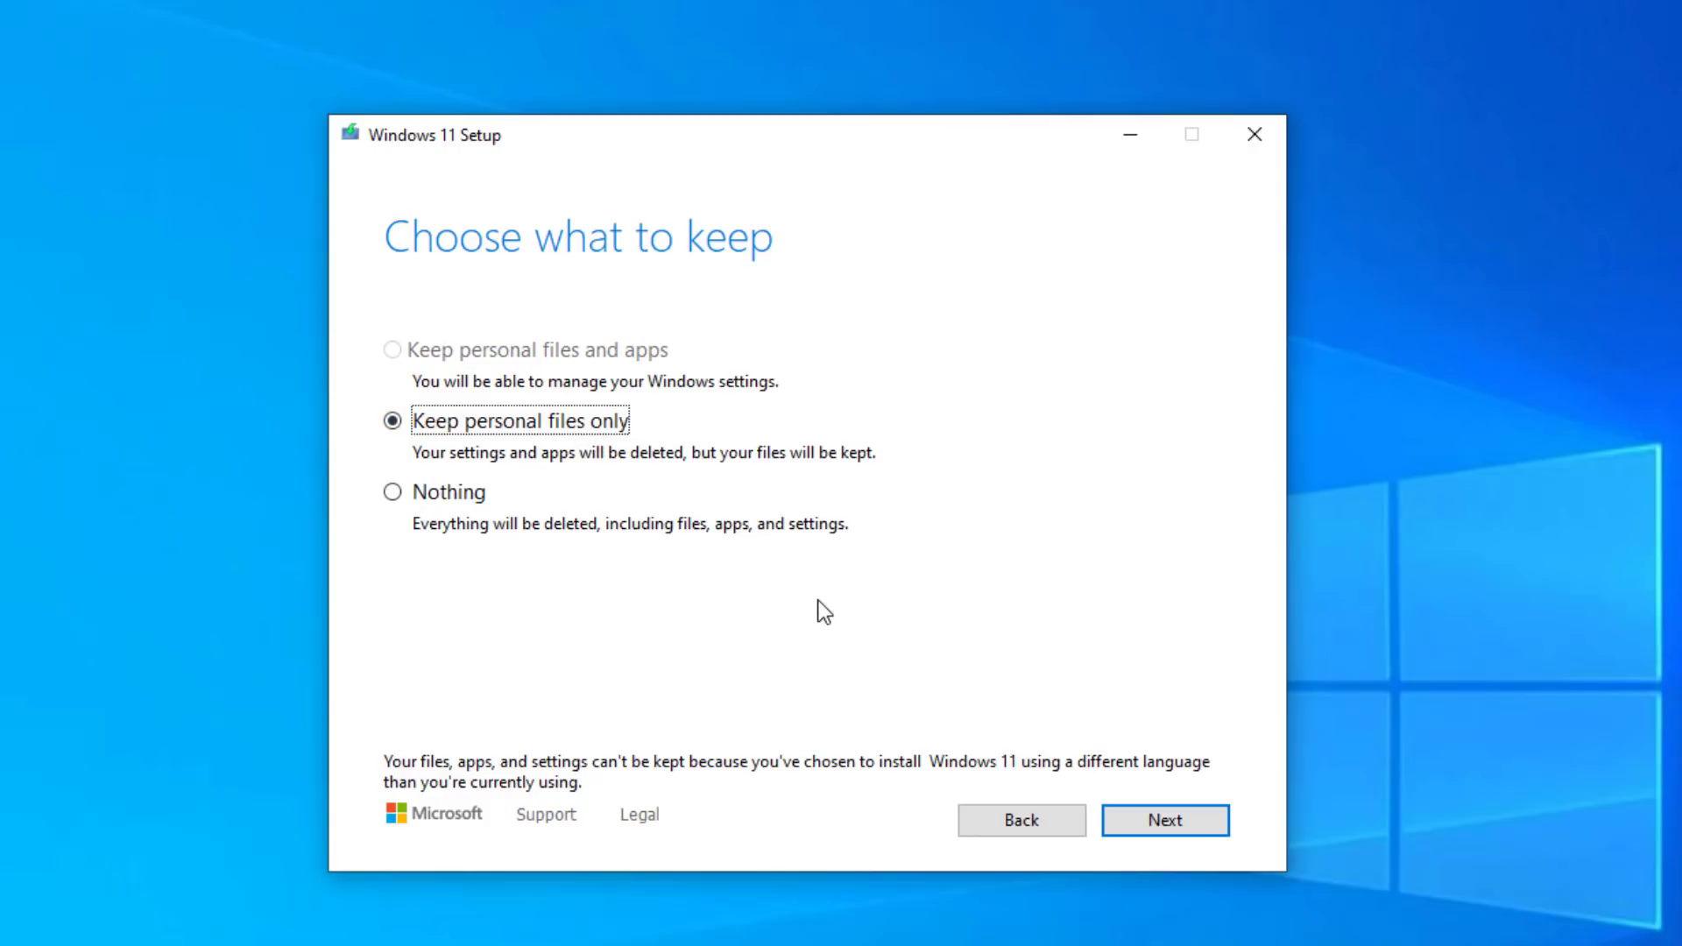
- Choose to keep personal files only, acknowledge the display language change, and start the Windows 11 Home installation
click(1184, 822)
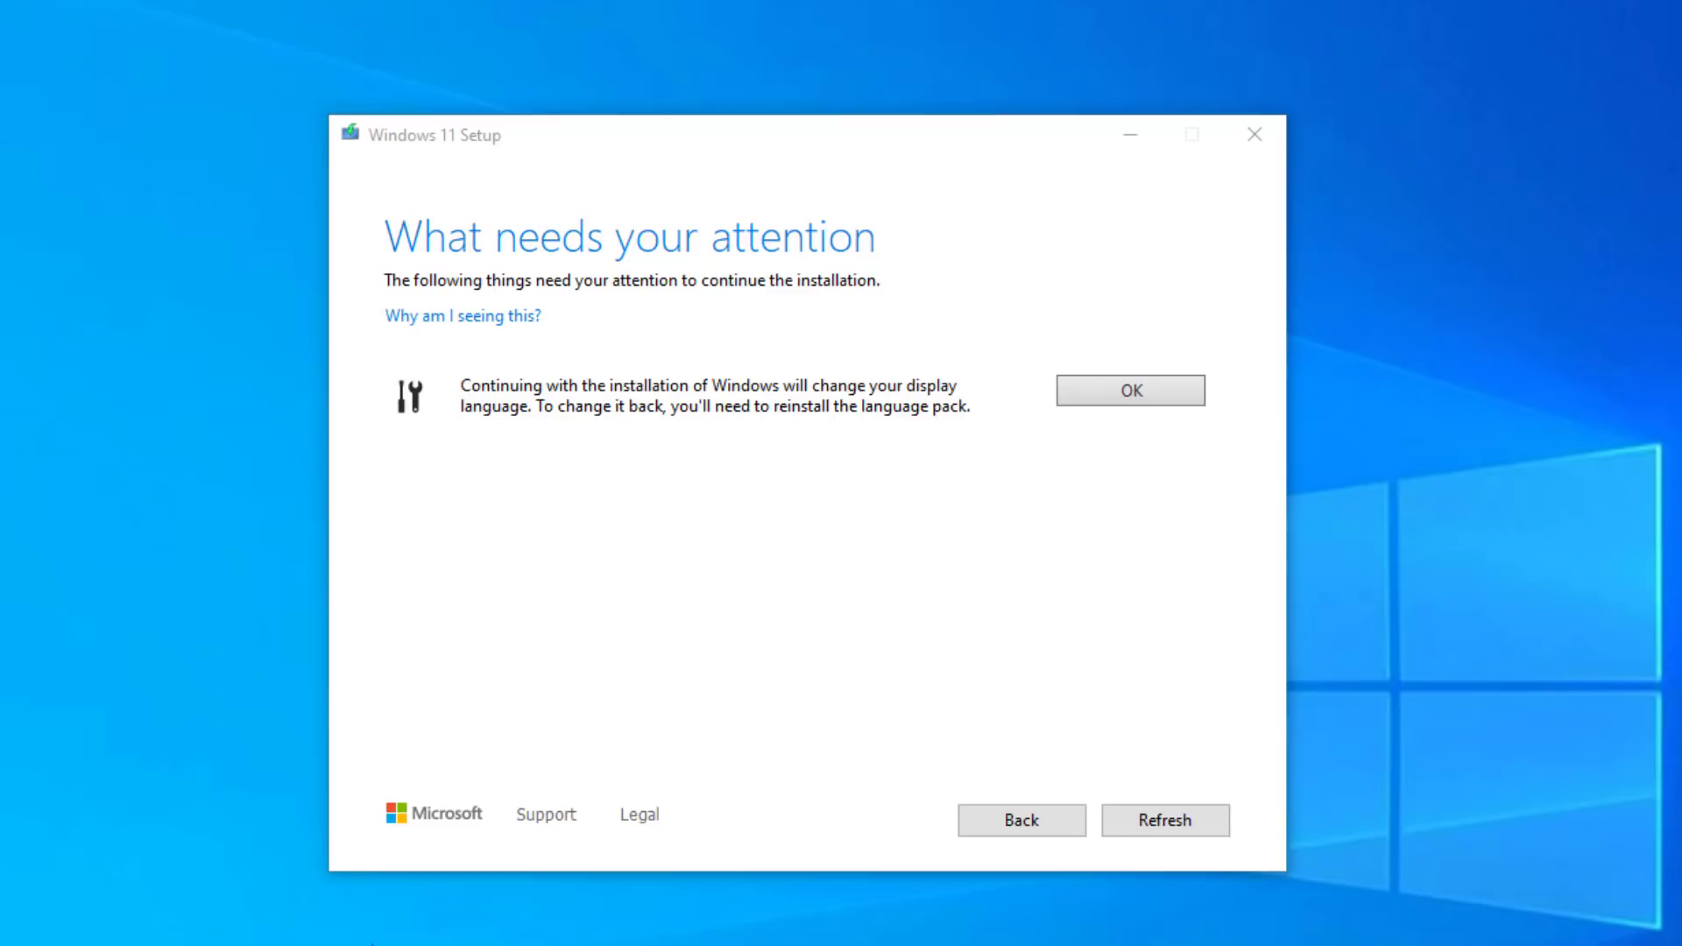
drag(823, 140, 791, 145)
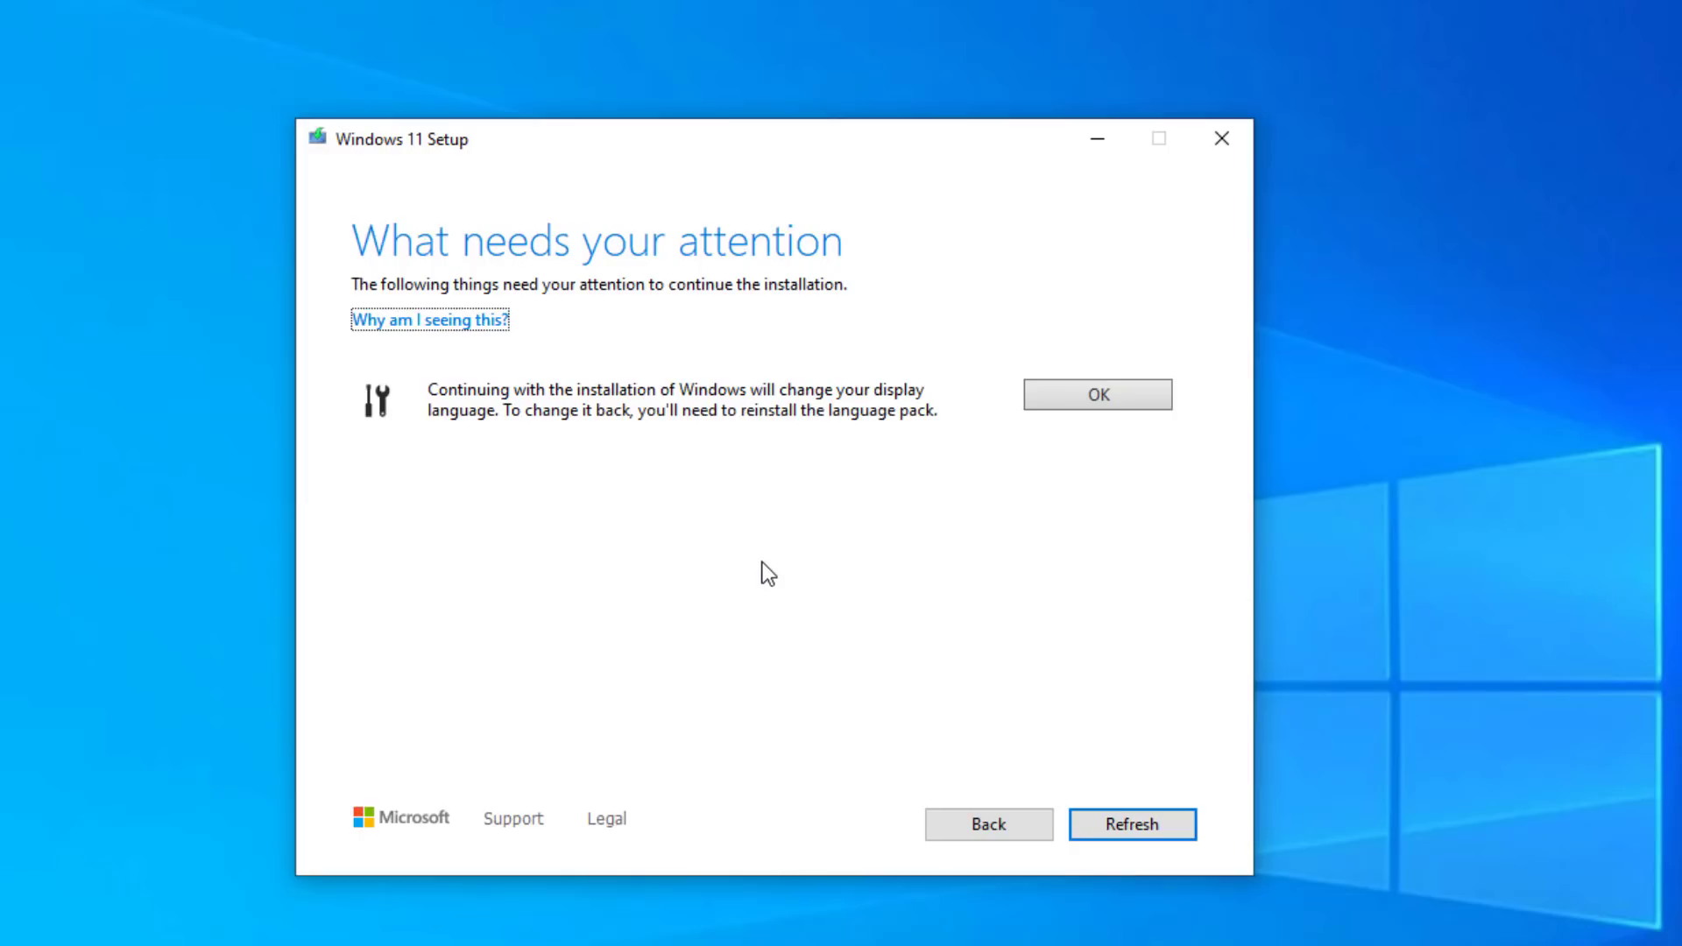
click(1091, 401)
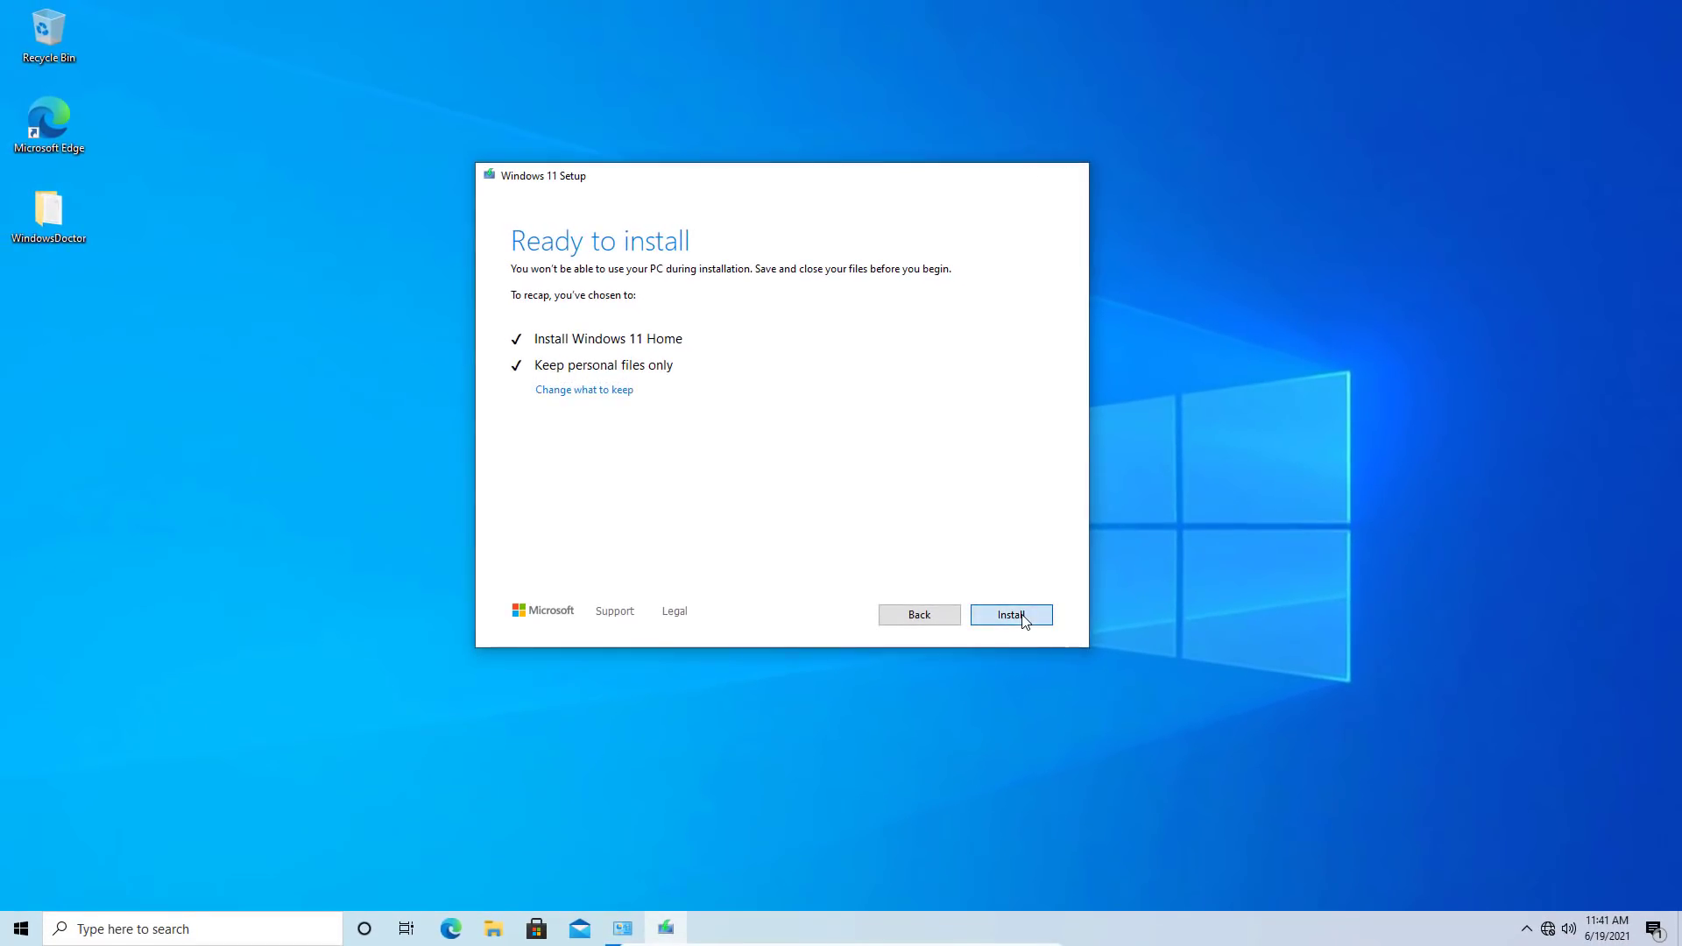
click(1021, 615)
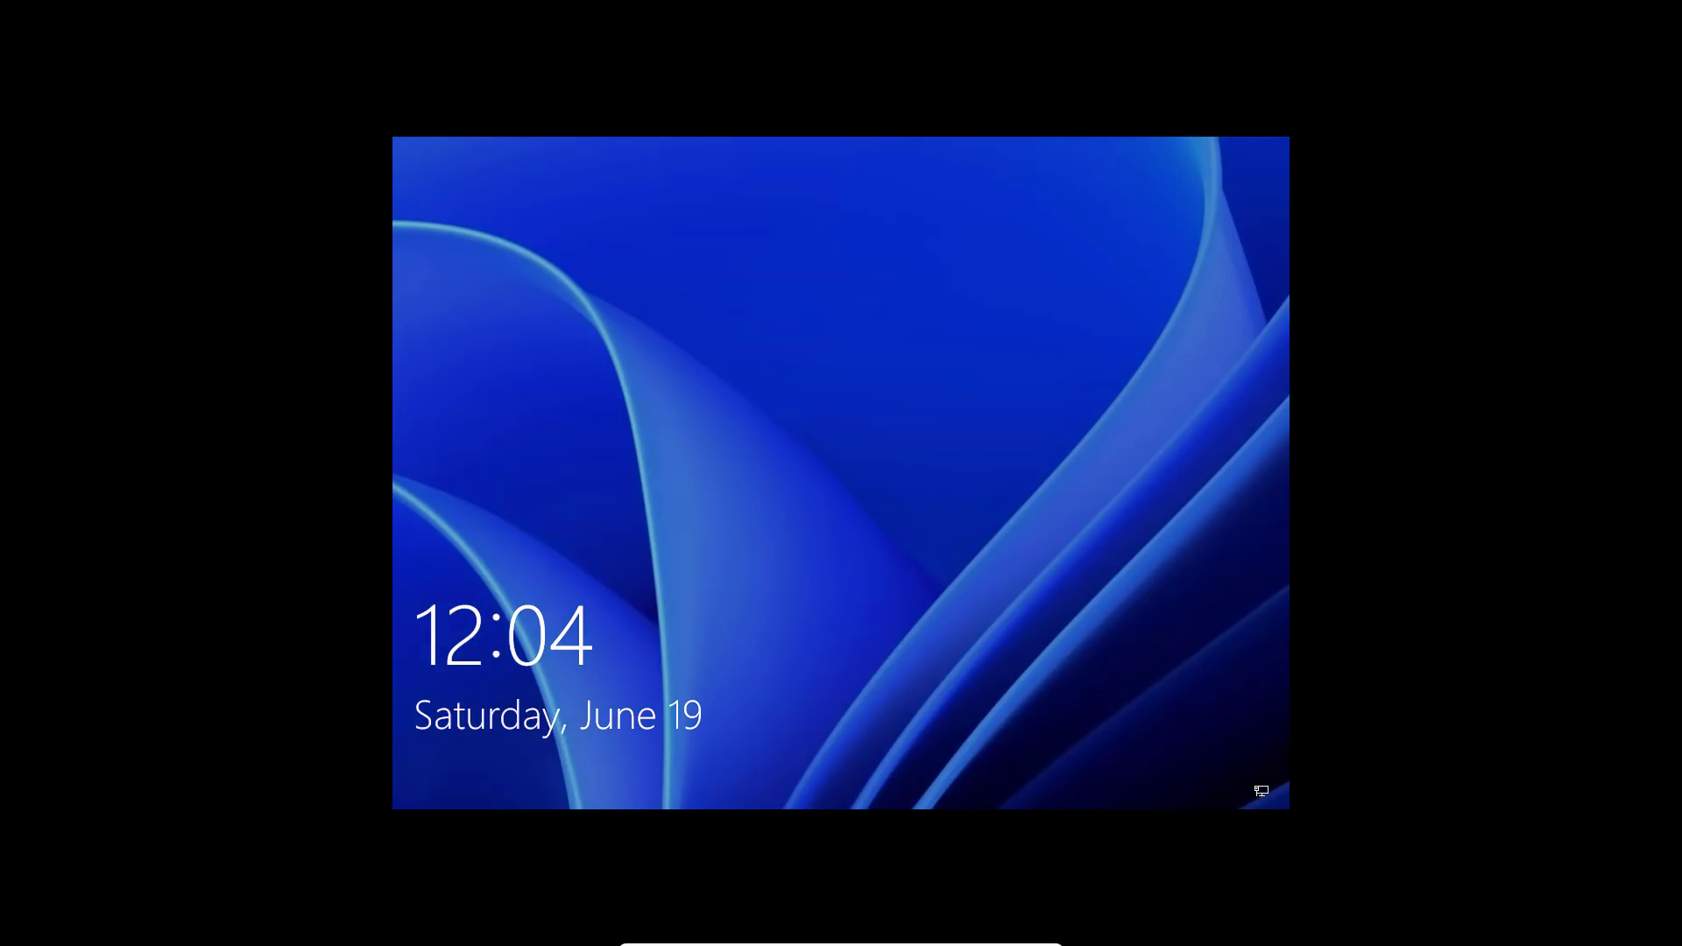
- Dismiss the lock screen and sign in by entering the account PIN
click(721, 550)
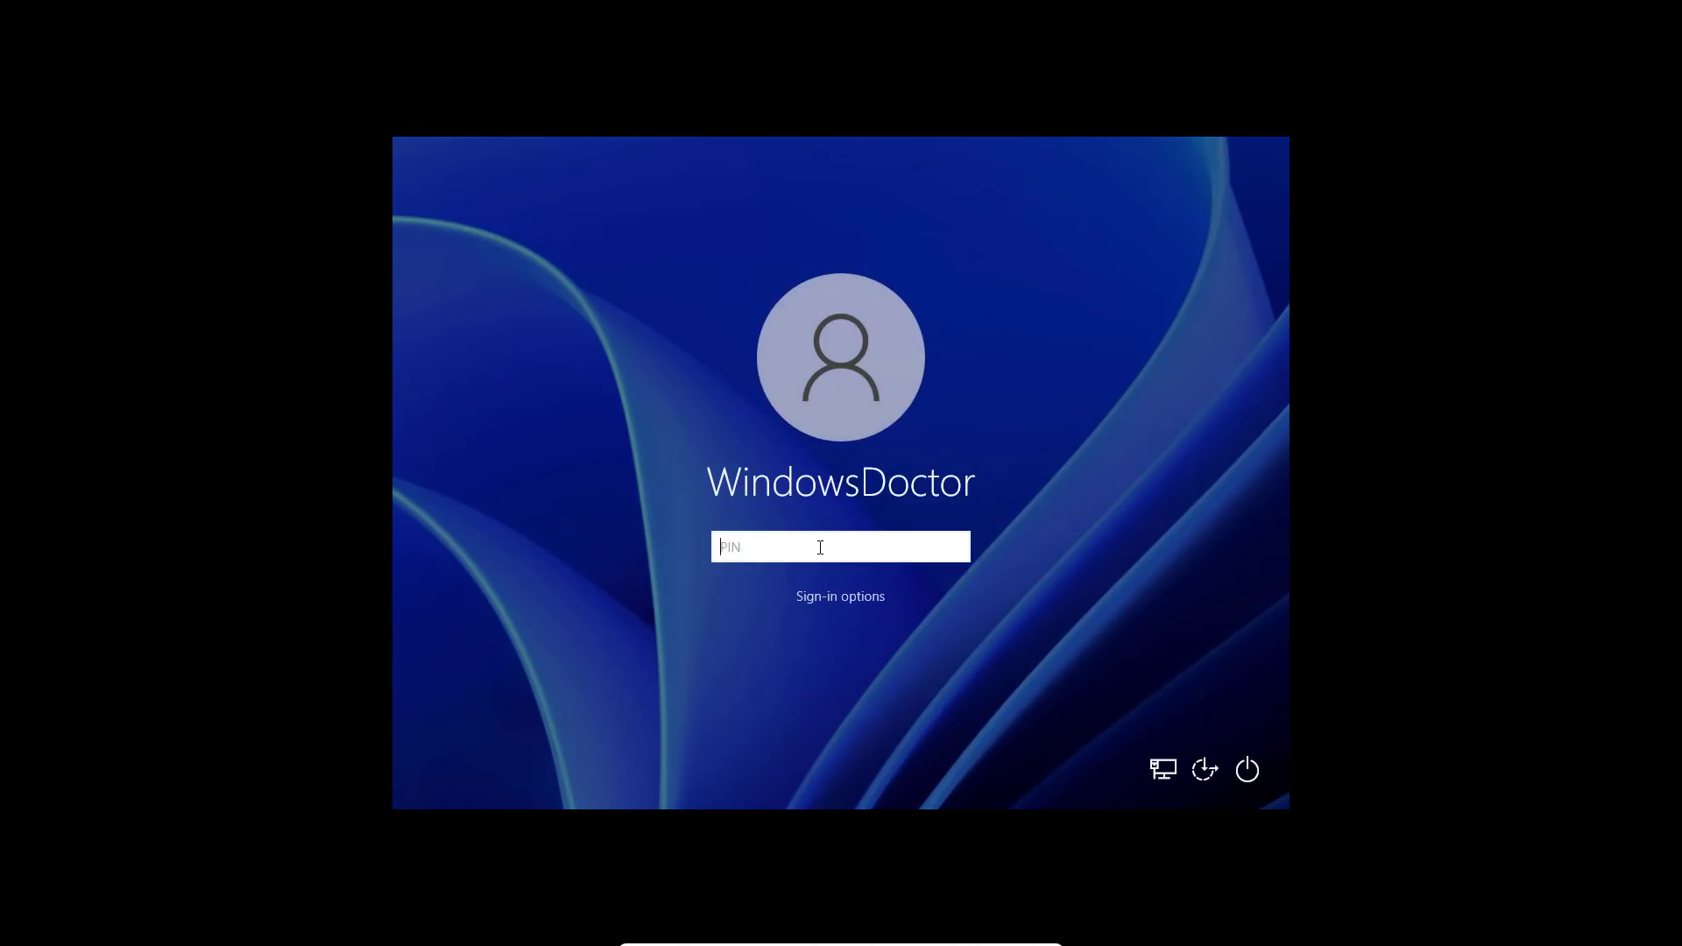
key(Return)
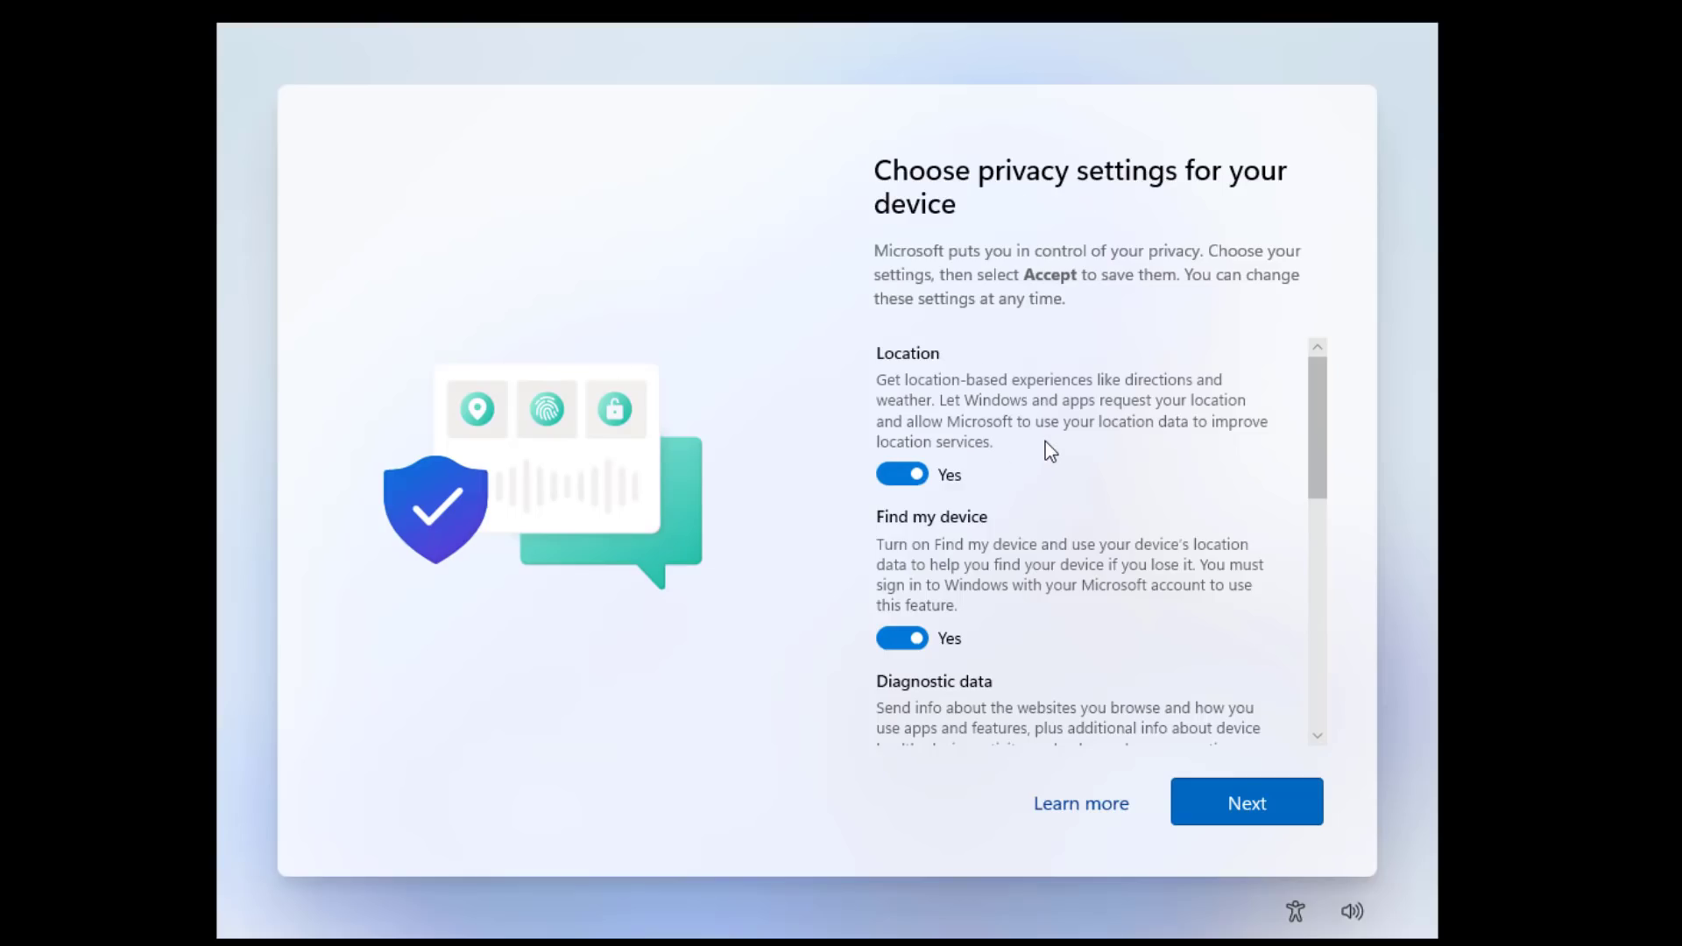
- Turn off location, Find my device, inking & typing, tailored experiences and advertising ID, set diagnostic data to Required only, and accept the privacy settings
click(911, 475)
scroll(1318, 443, down, 3)
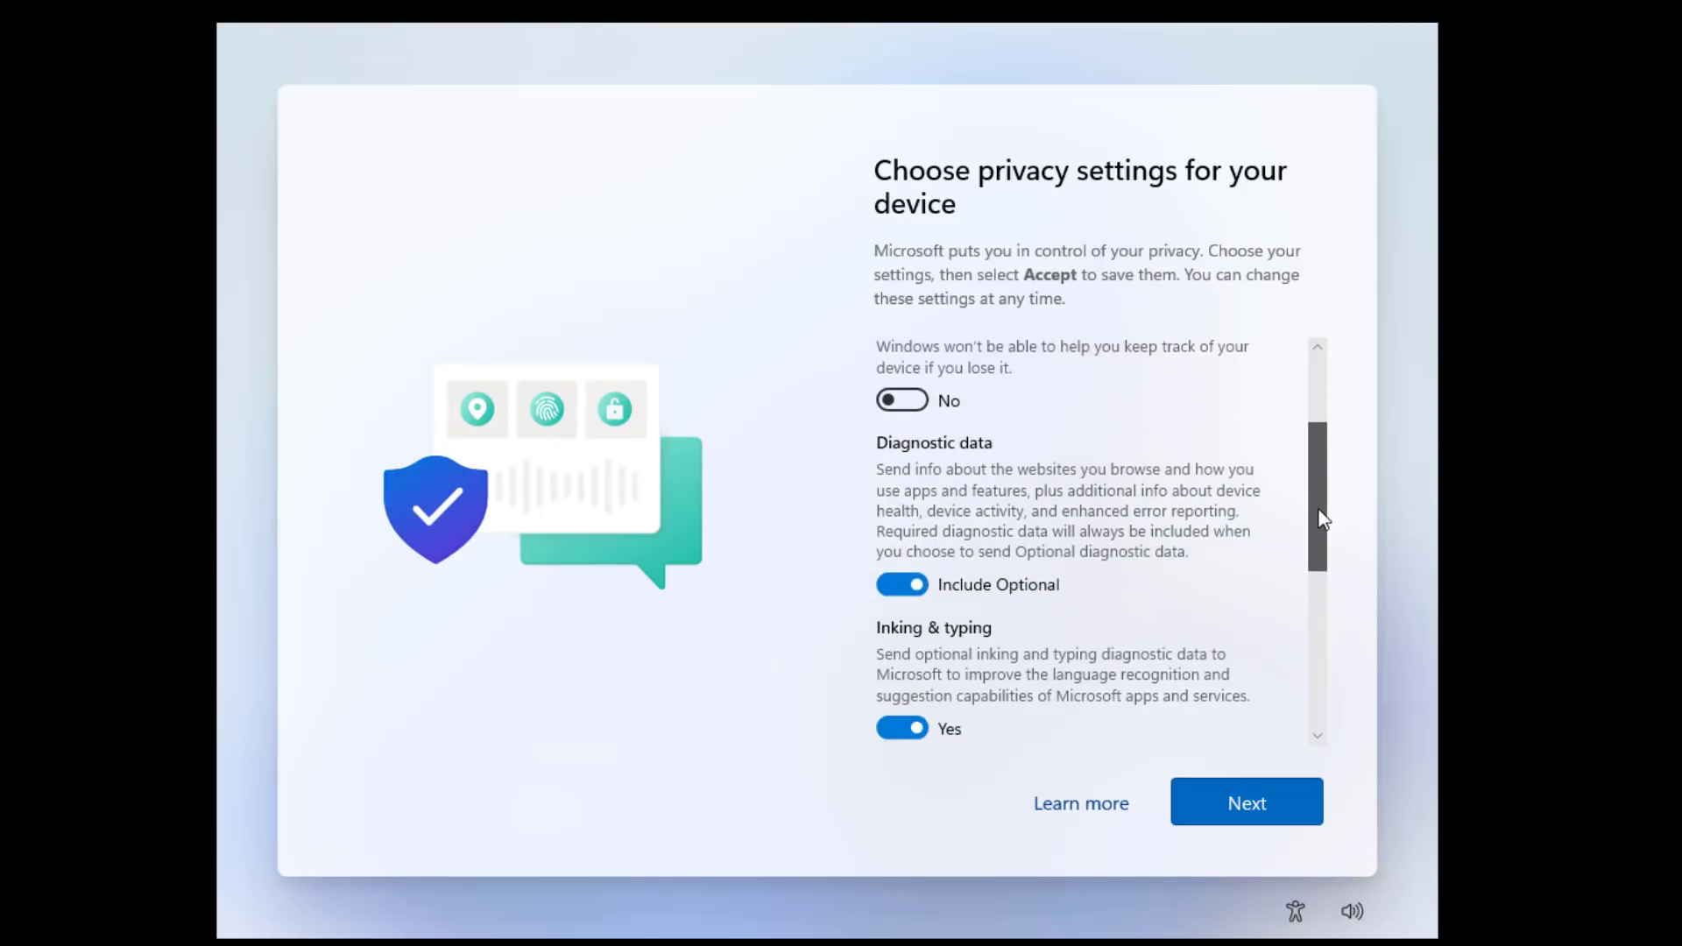
click(907, 492)
click(920, 634)
scroll(1055, 607, down, 3)
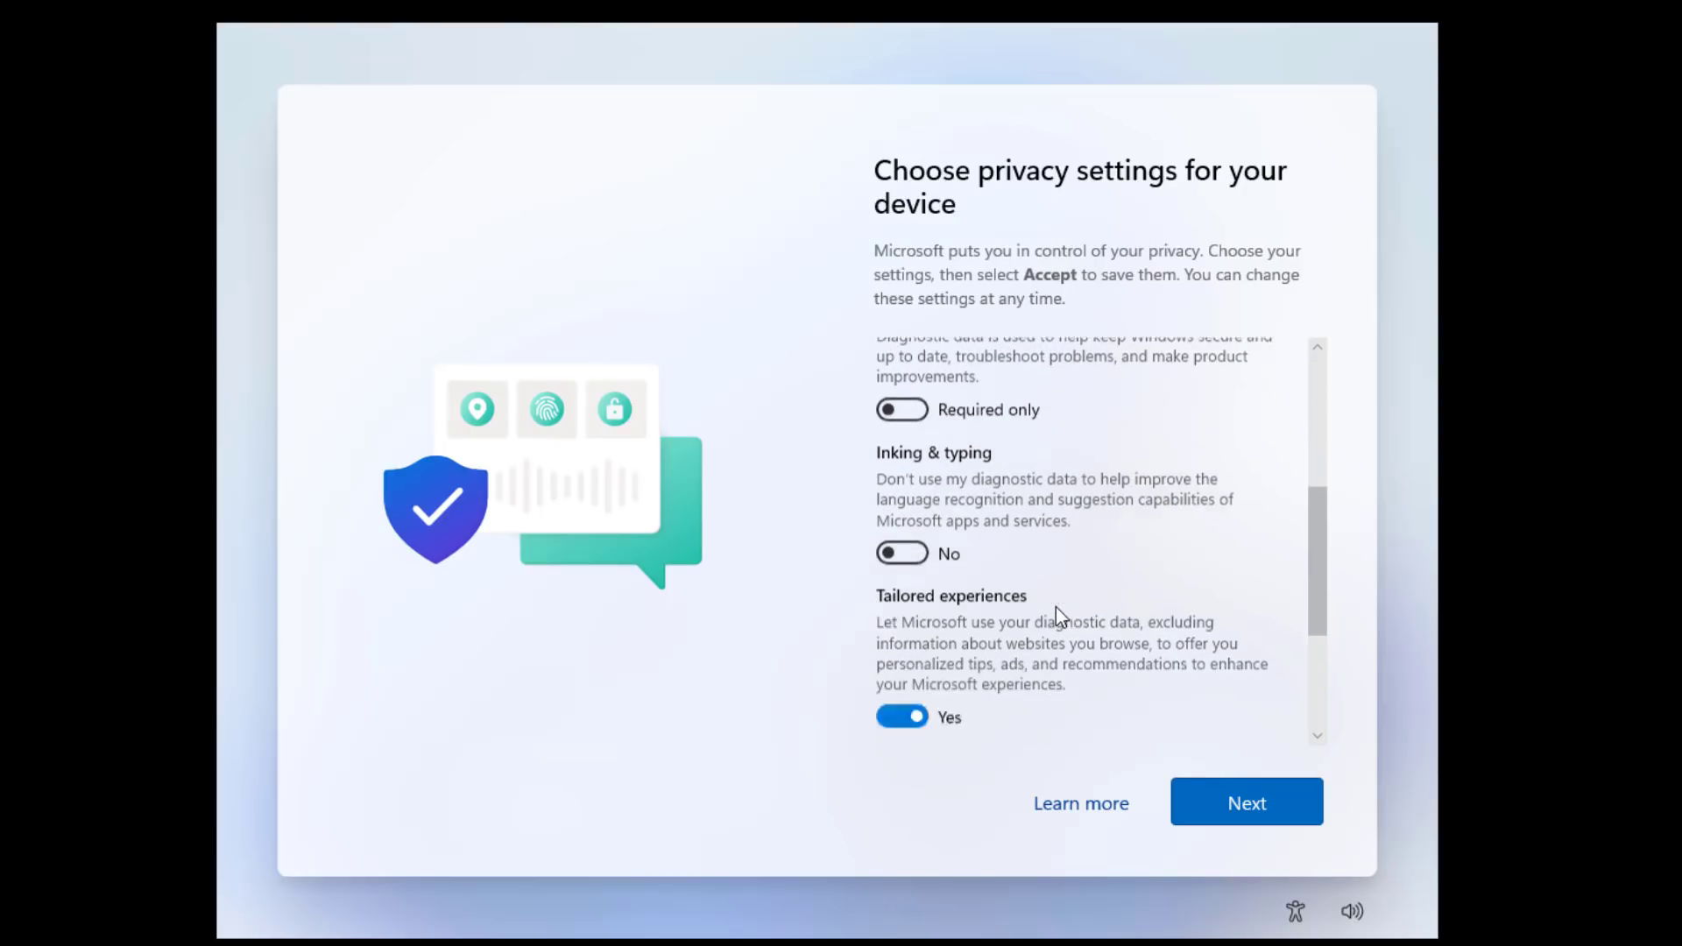
click(995, 618)
scroll(1022, 614, down, 2)
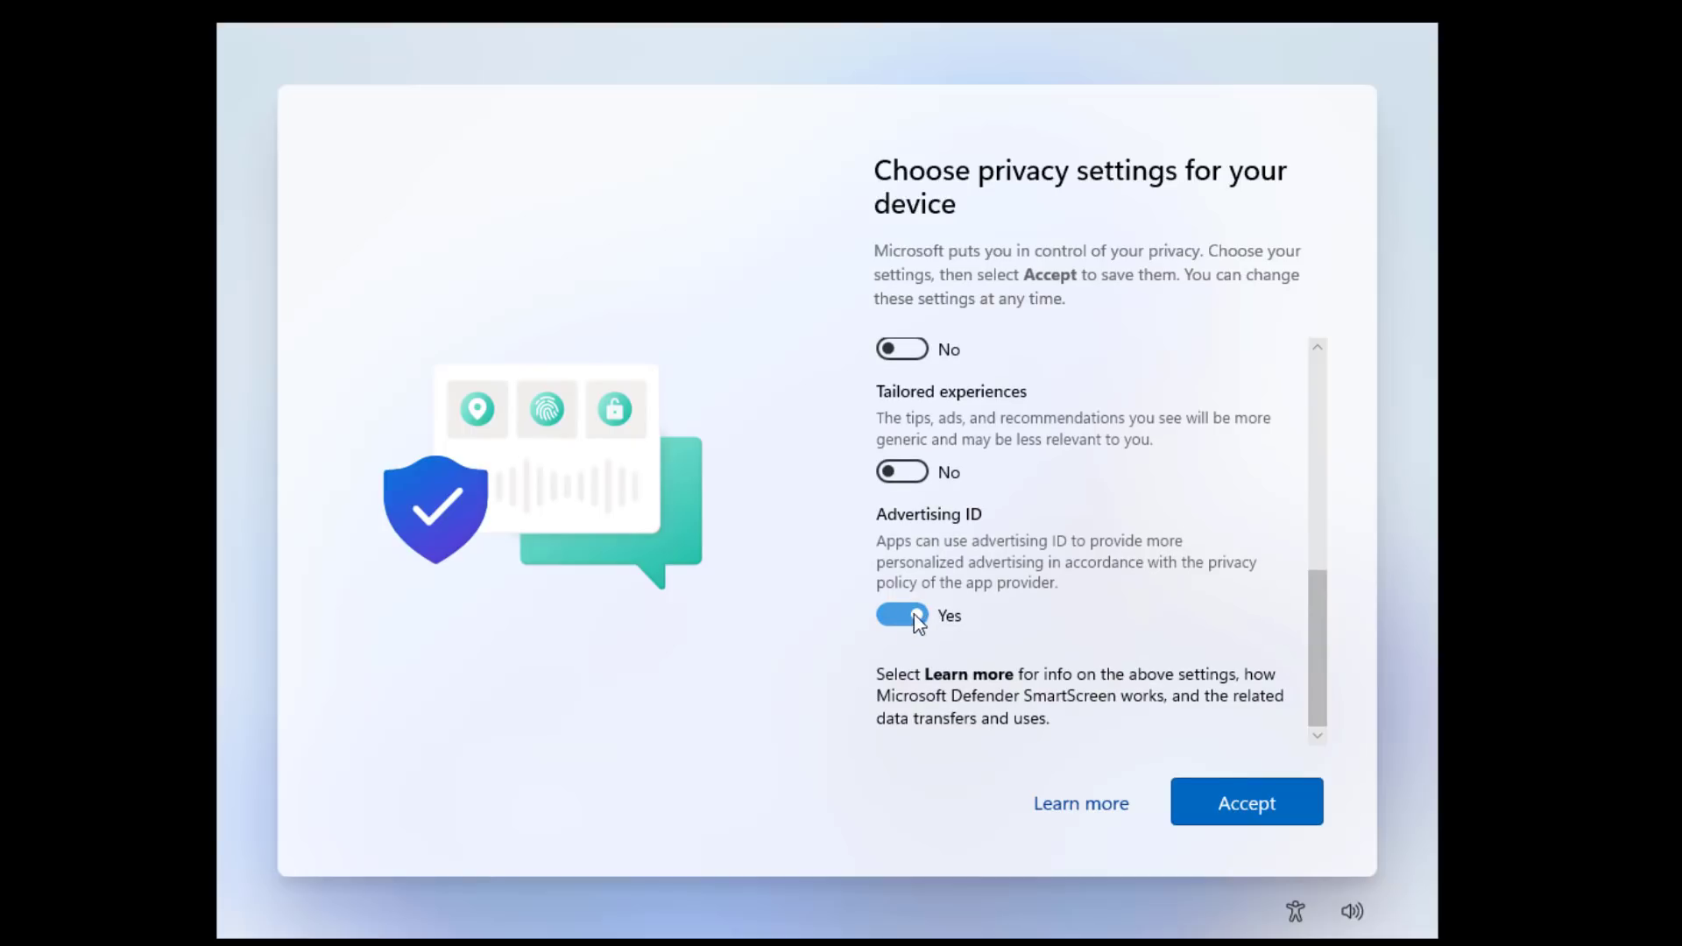
click(913, 615)
click(1258, 808)
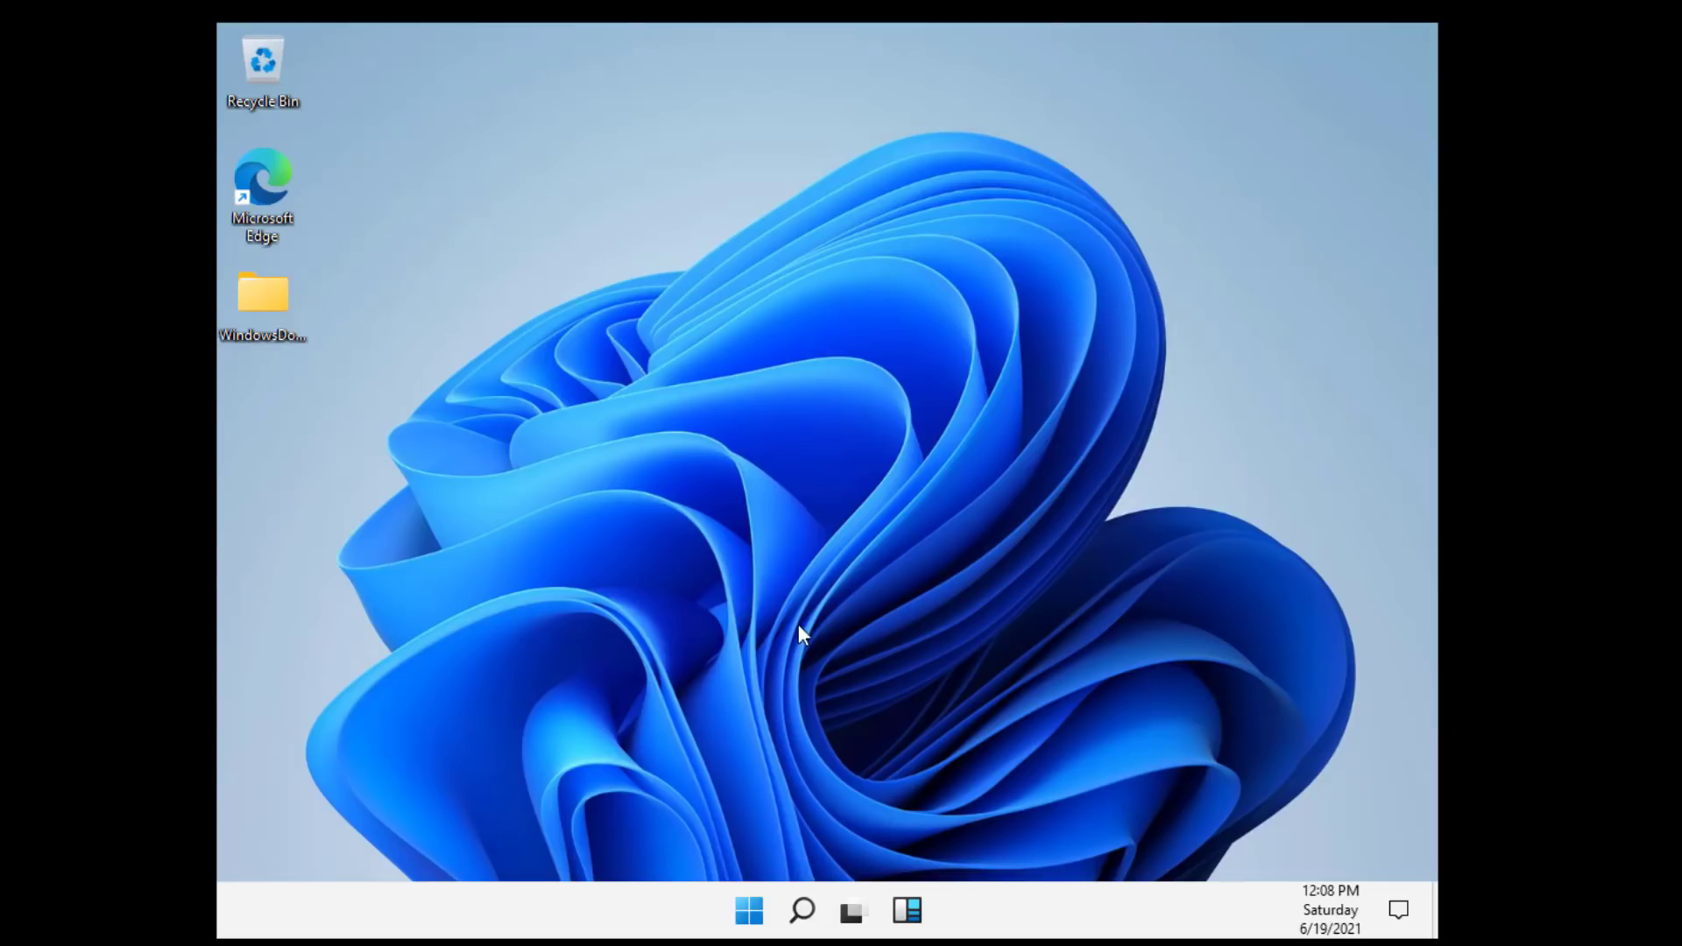
- Run winver to check the installed Windows edition and build, closing the information window when done
key(super)
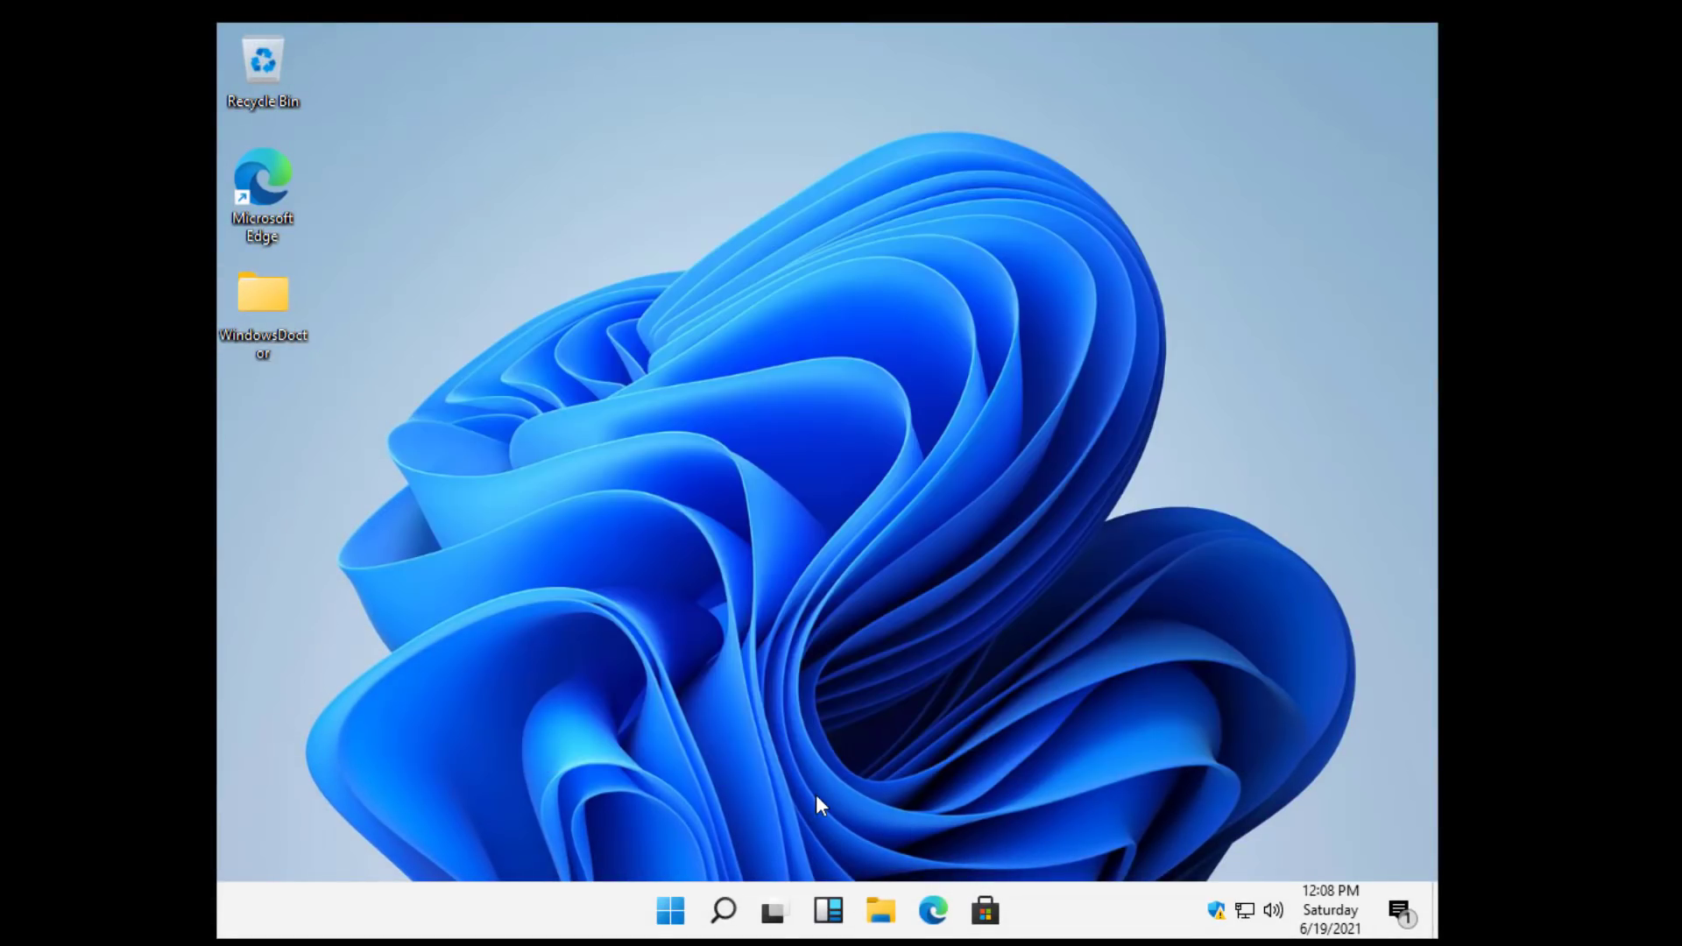
key(super+r)
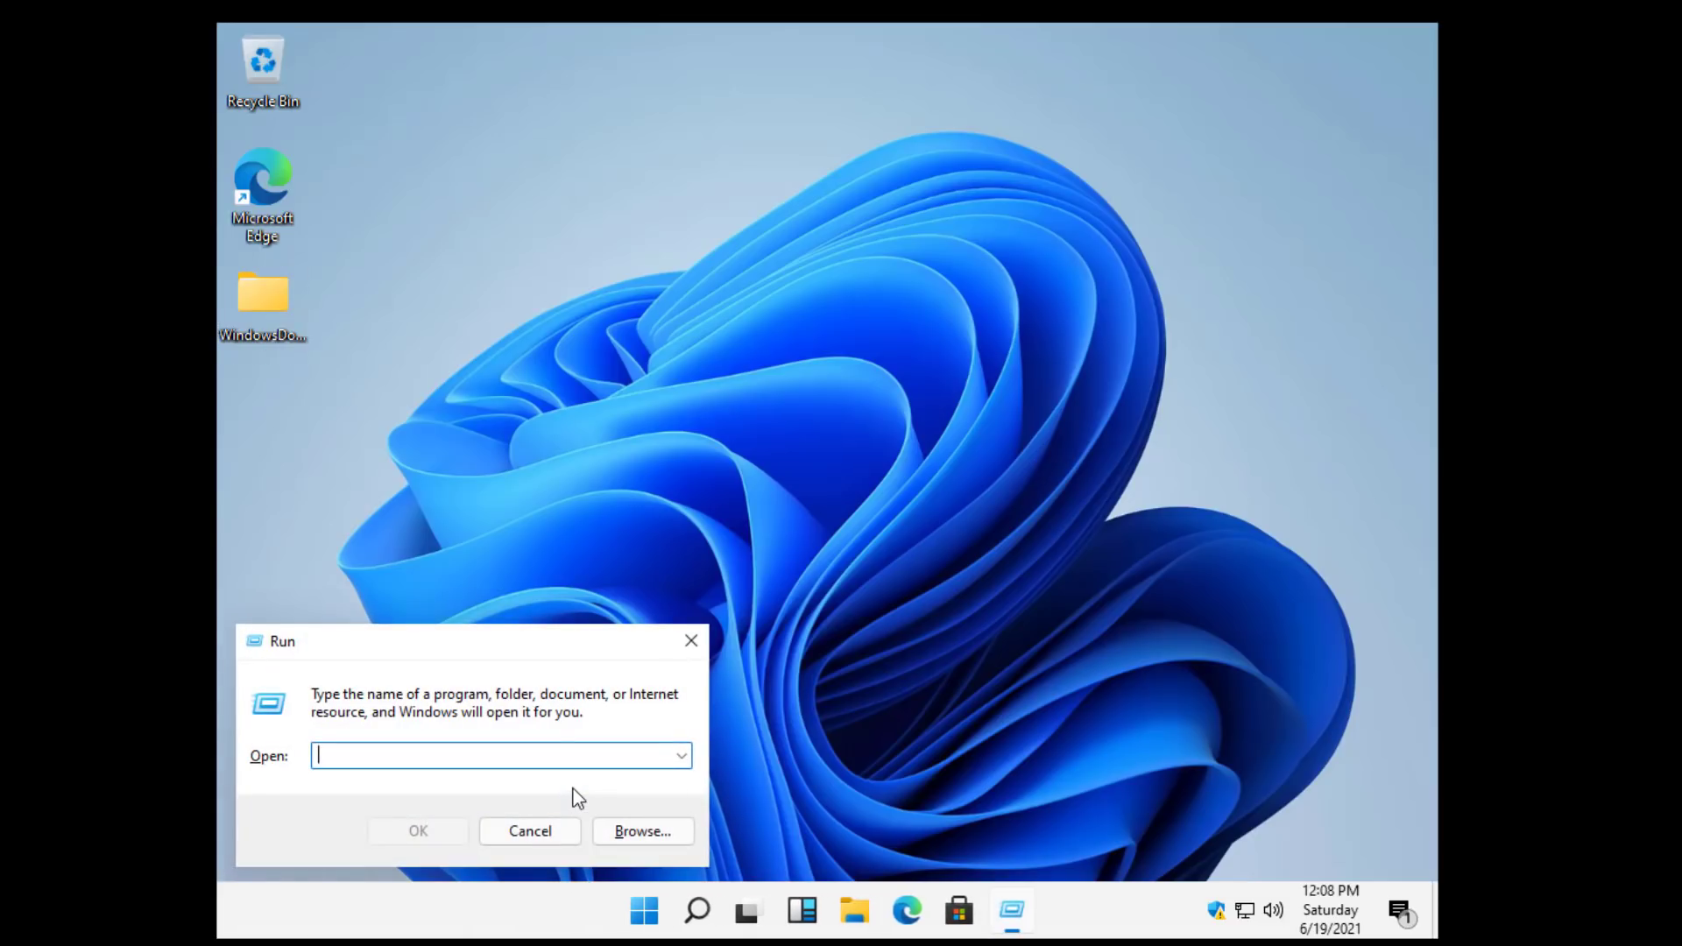
text(winver)
key(Return)
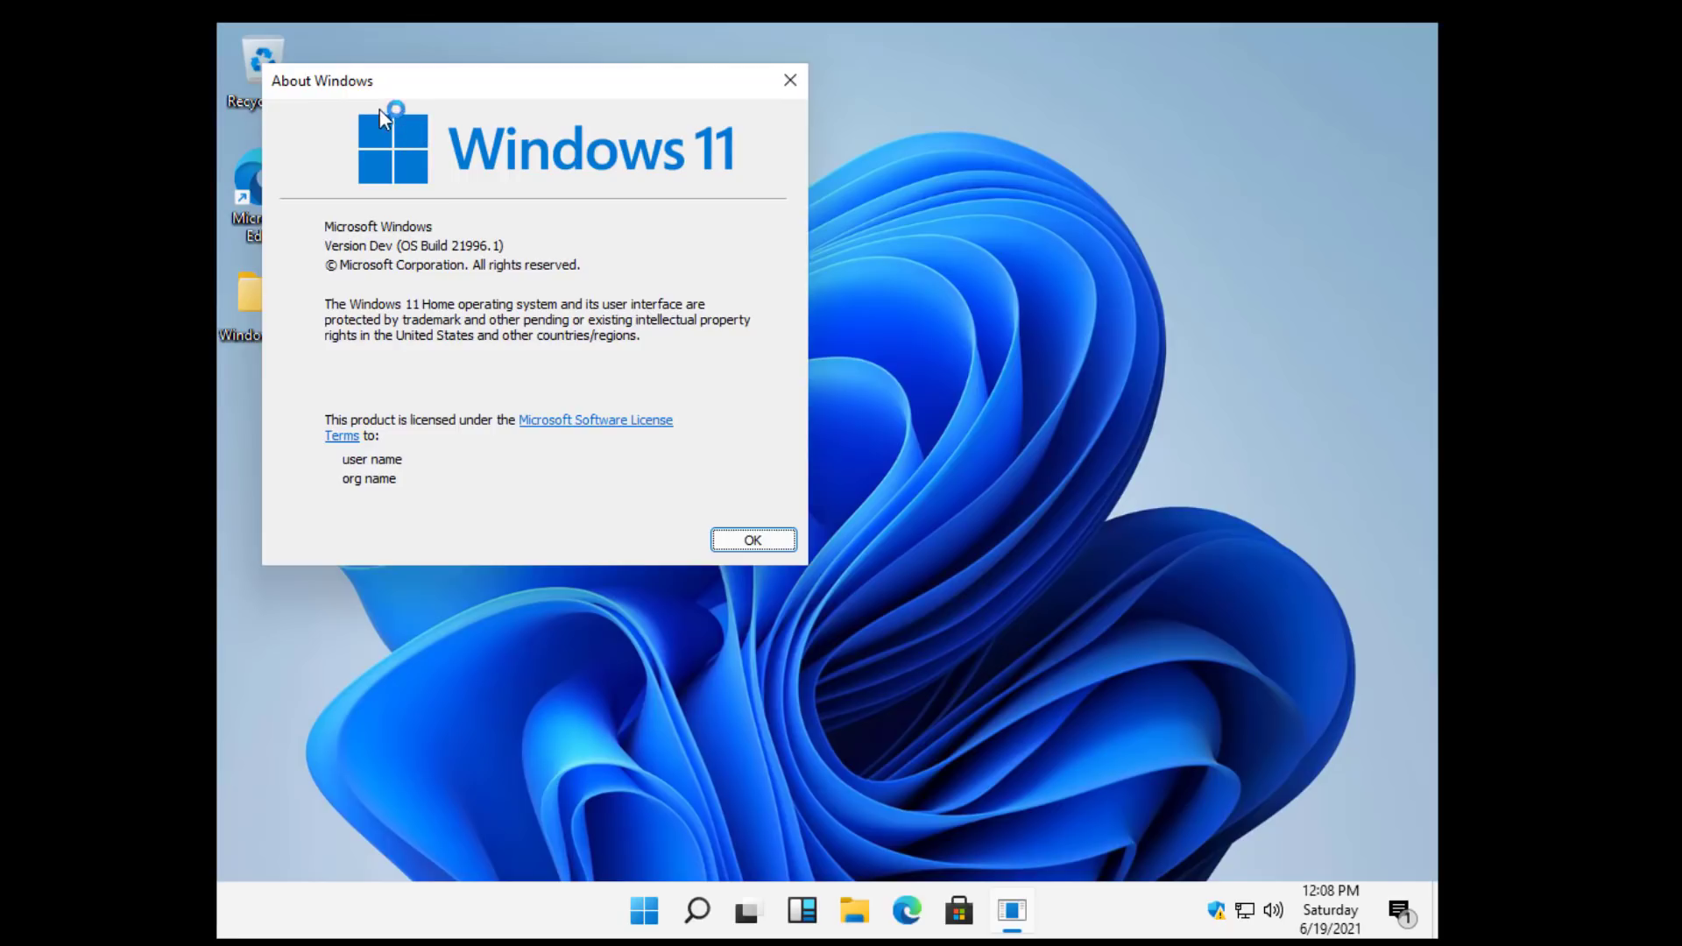
click(790, 80)
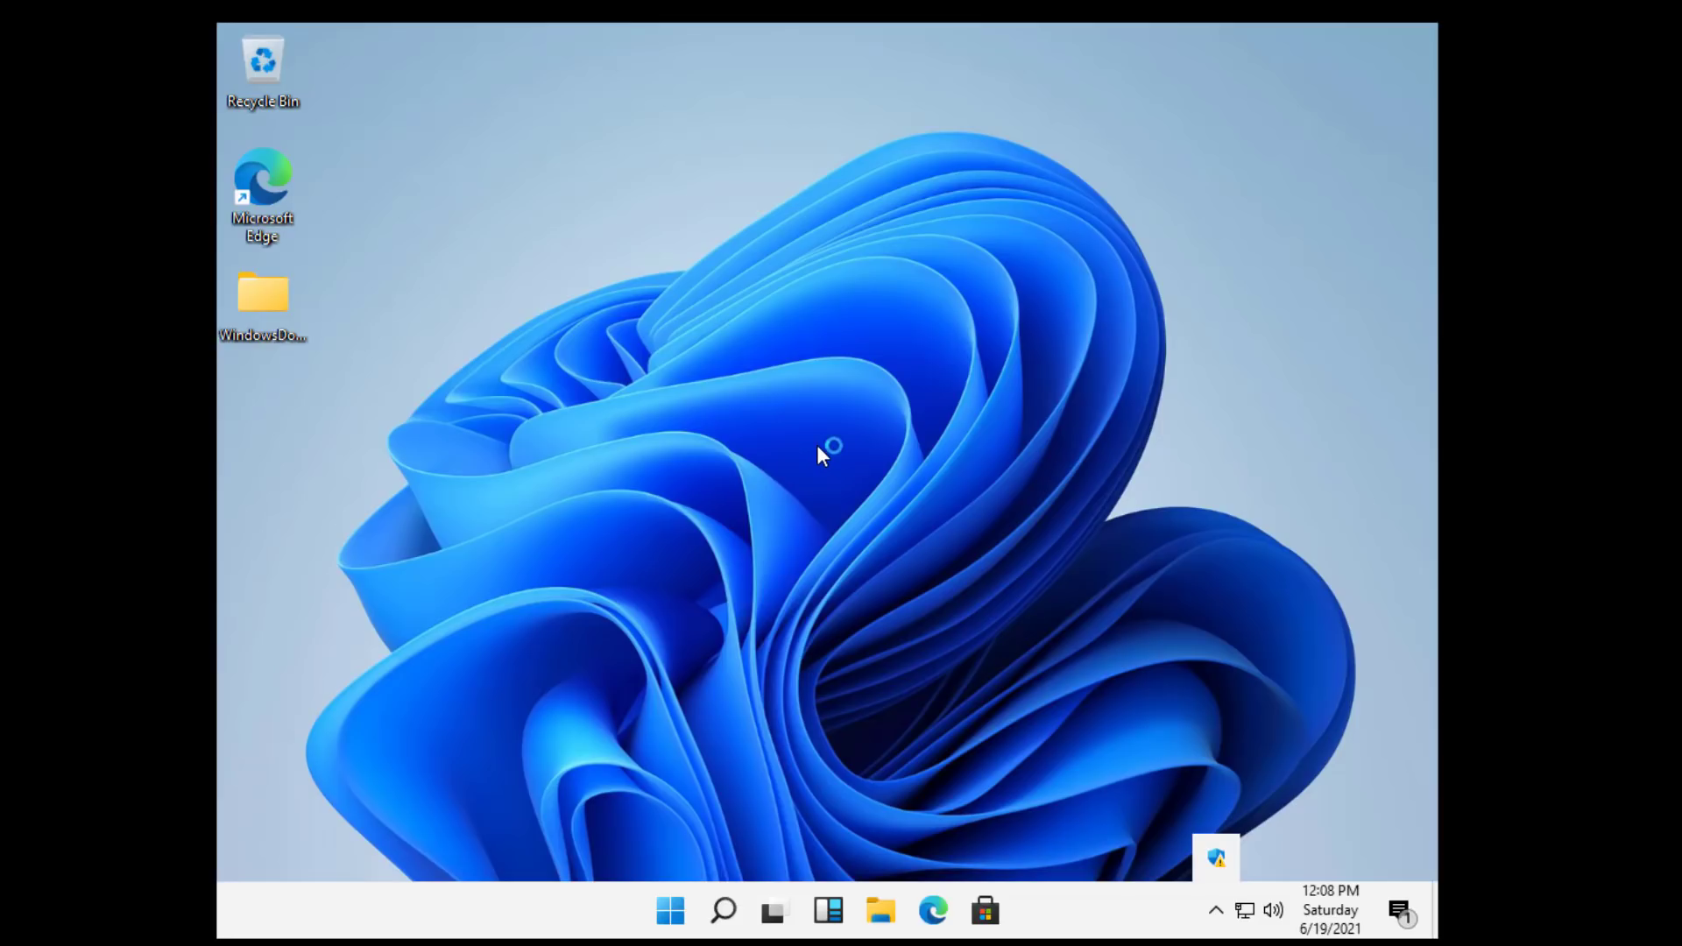
drag(493, 224, 801, 492)
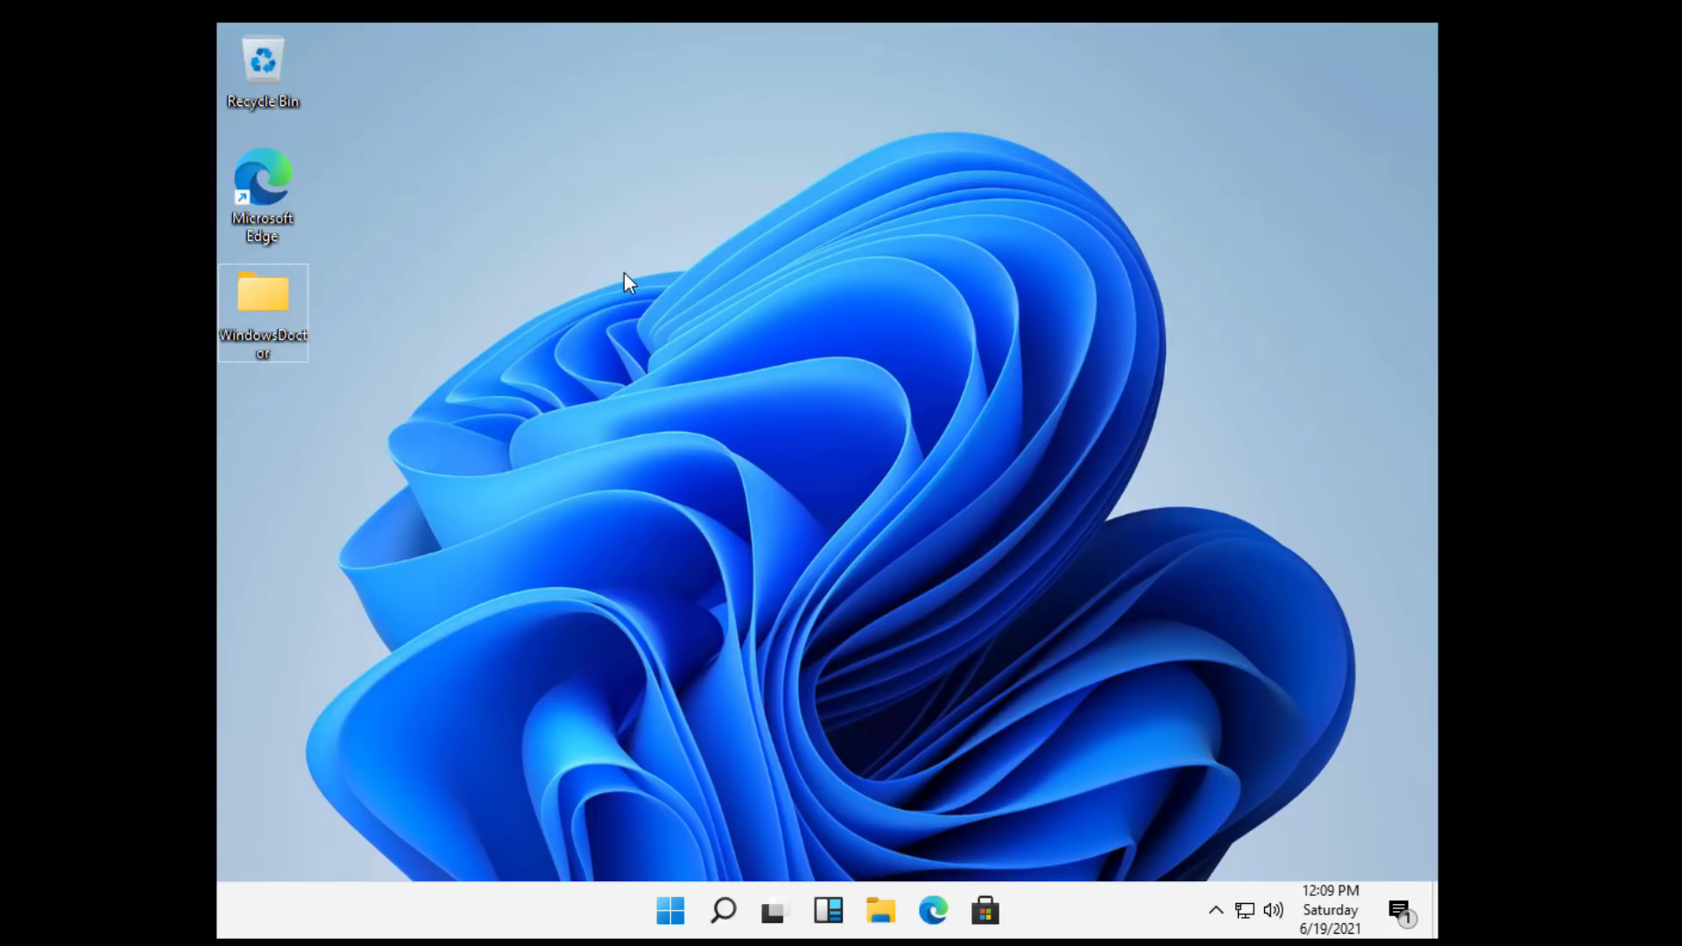
drag(535, 226, 898, 530)
mouse_move(792, 460)
mouse_down()
mouse_move(459, 251)
mouse_move(430, 179)
mouse_move(639, 394)
mouse_up()
drag(799, 537, 1024, 717)
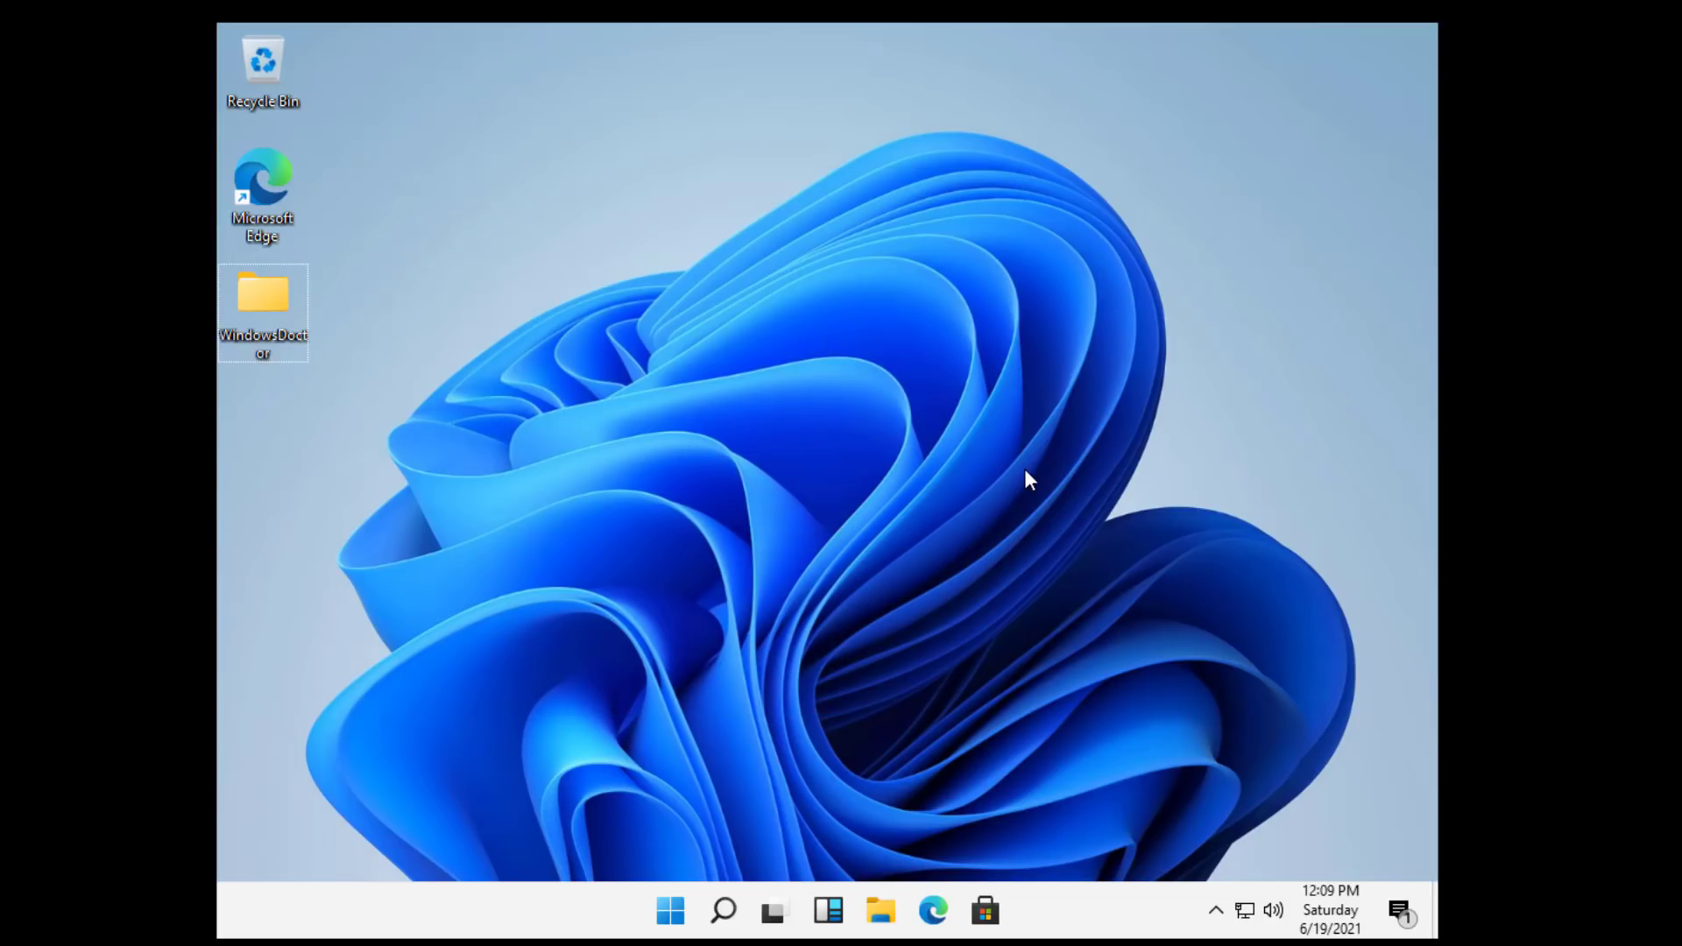